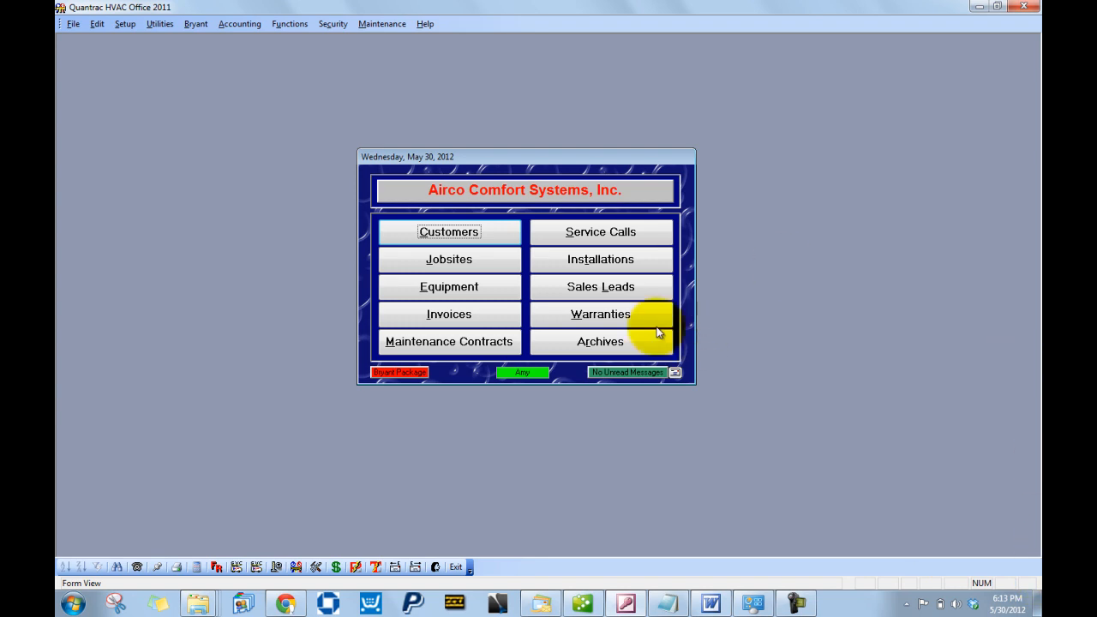
- Look up customers by the caller's main phone number, area code included
click(475, 233)
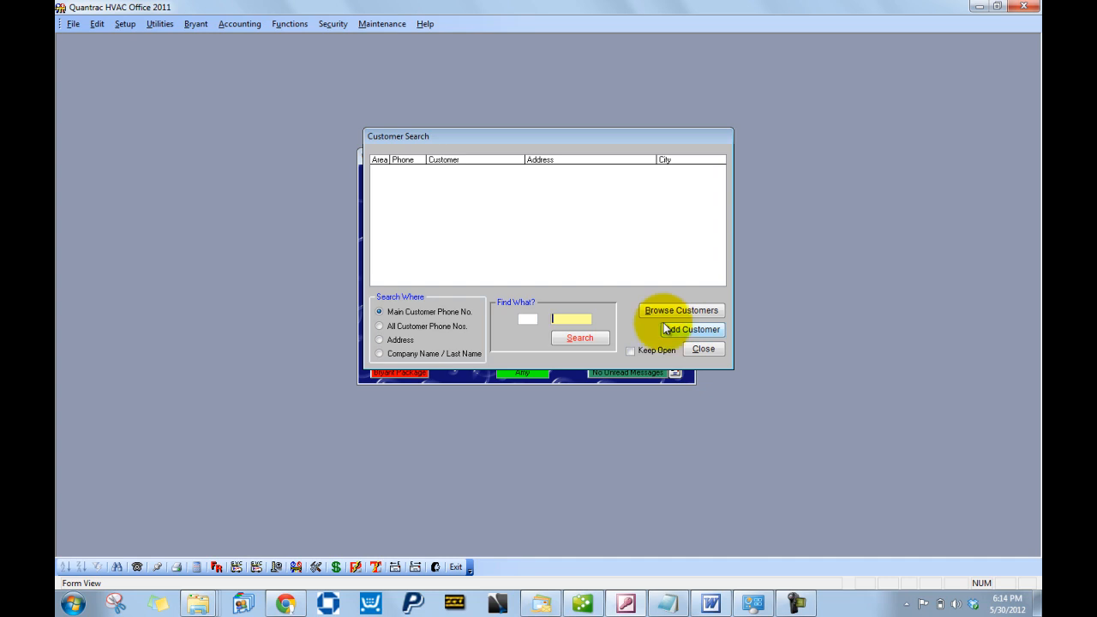
click(532, 322)
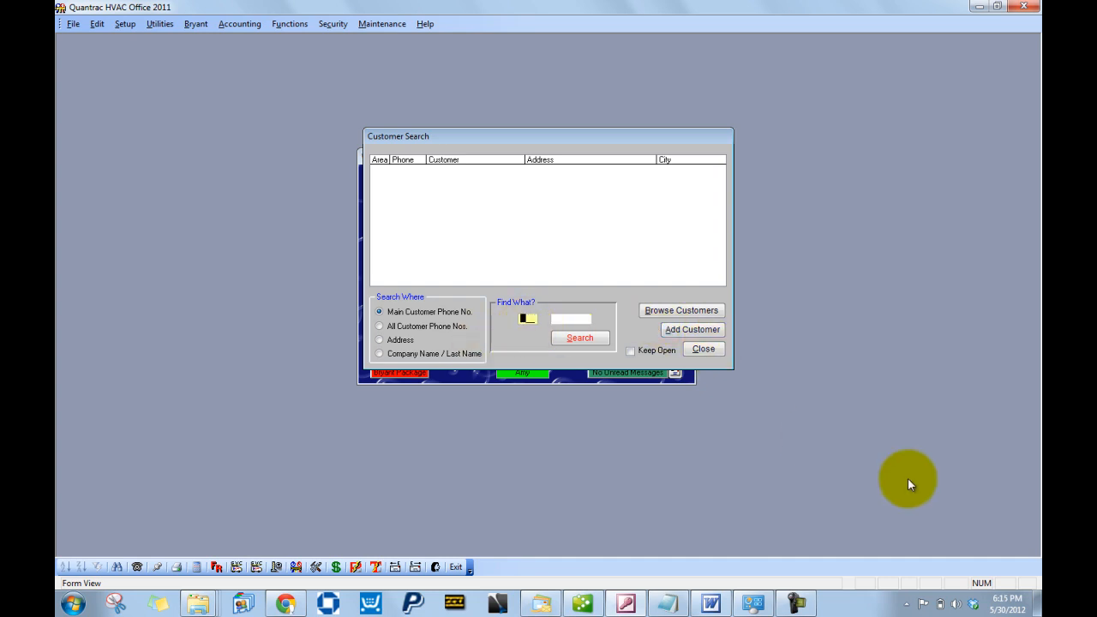
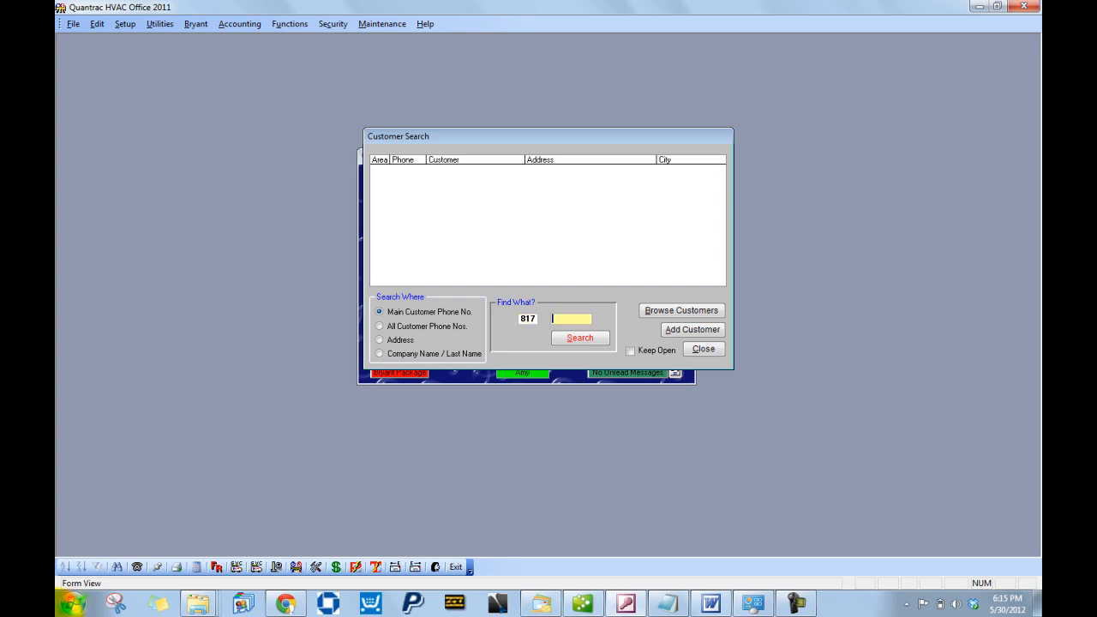
click(580, 337)
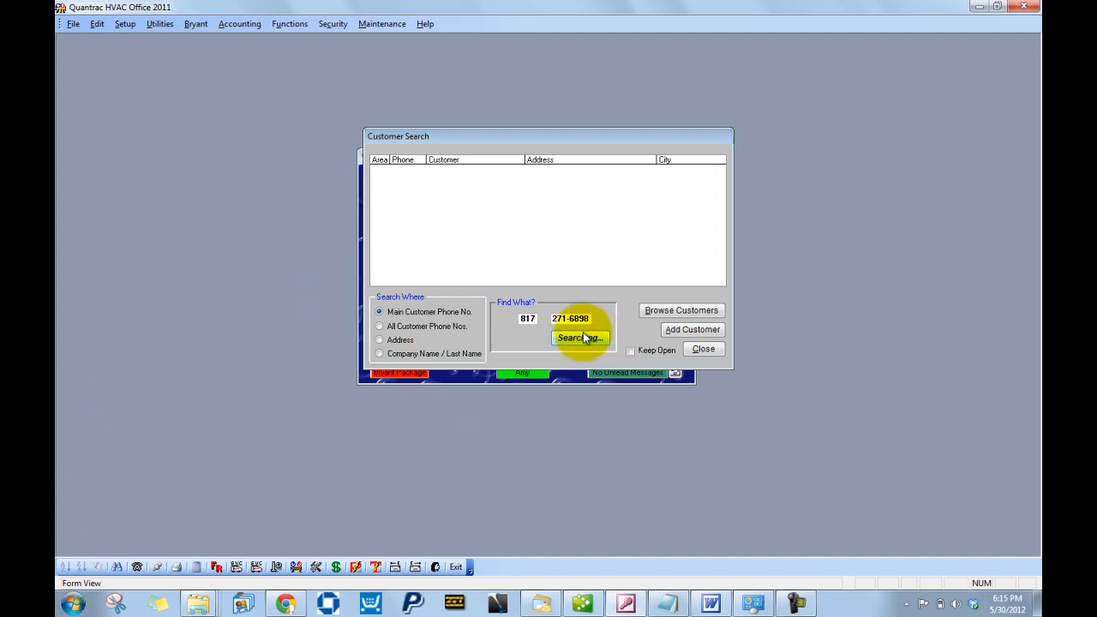
- Create a new customer record and enter the customer's first and last name
click(590, 345)
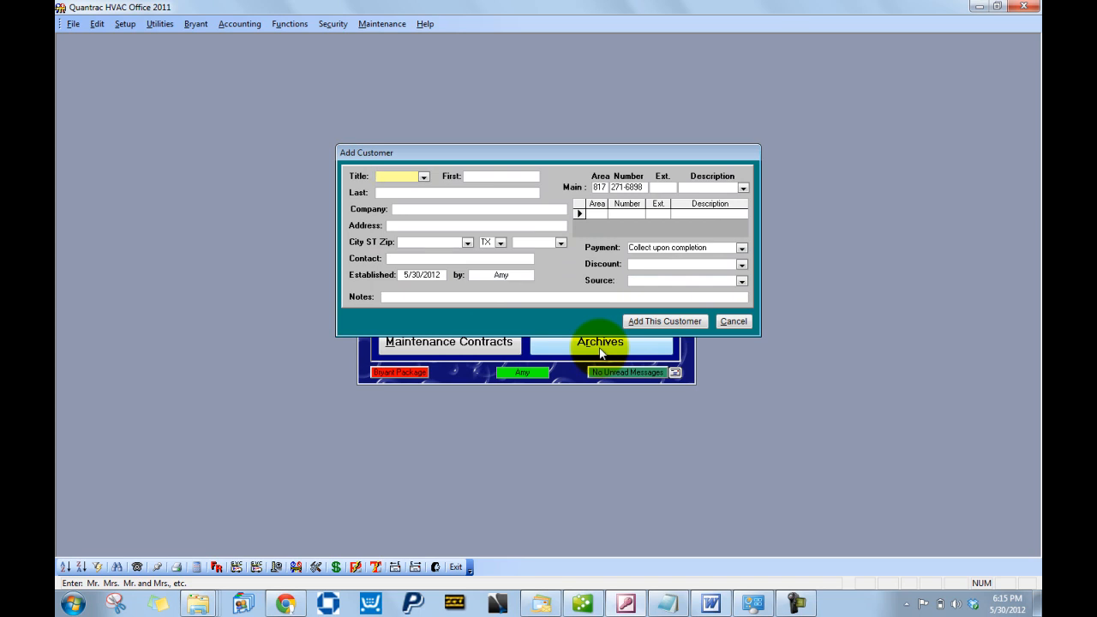
key(Tab)
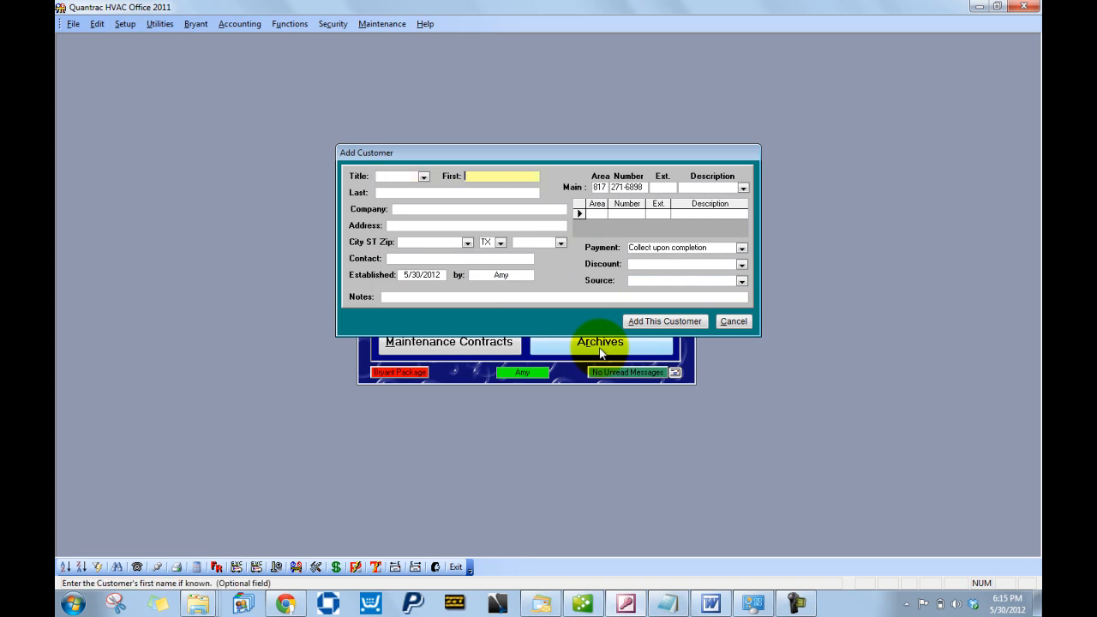
text(John)
key(Tab)
text(Doe)
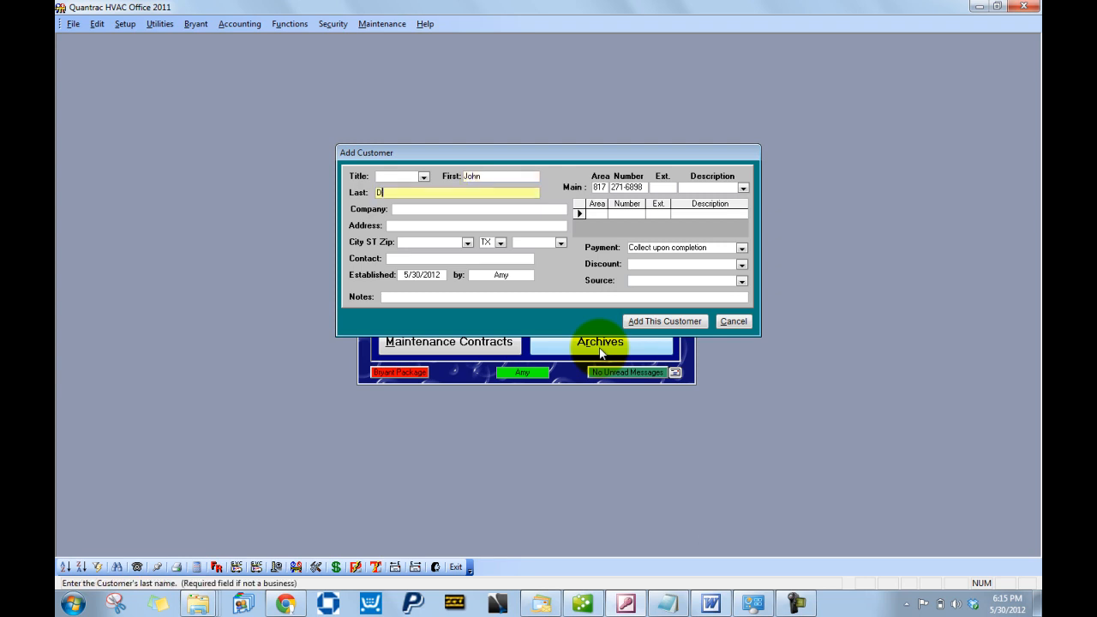
- Fill in the new customer's street address, city and zip code
key(Tab)
key(Tab)
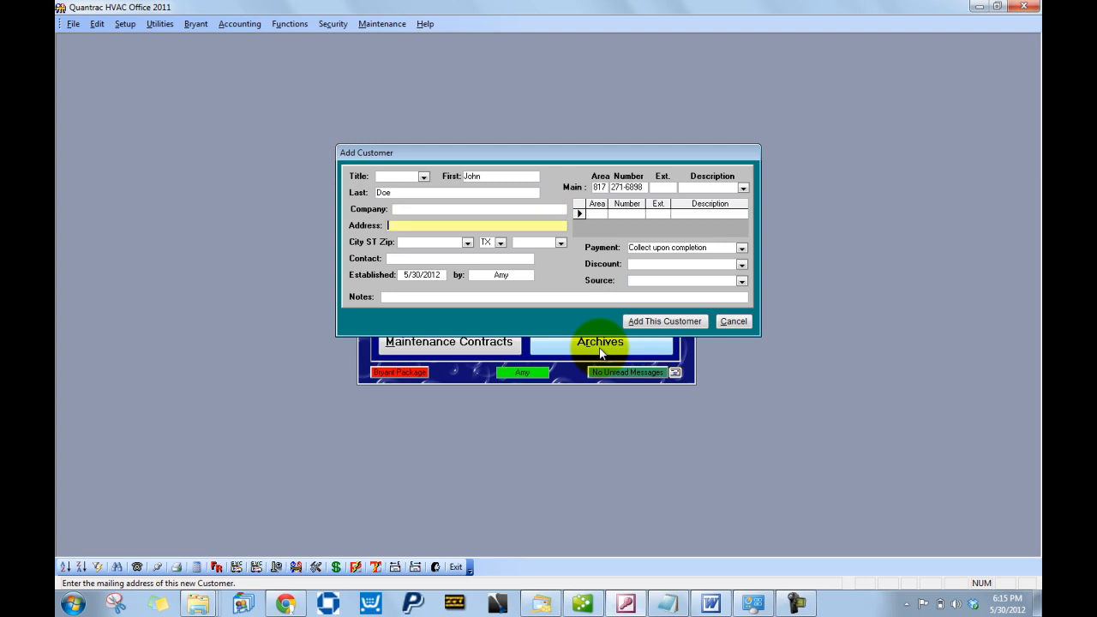
key(Tab)
text(Gar)
key(Tab)
key(Tab)
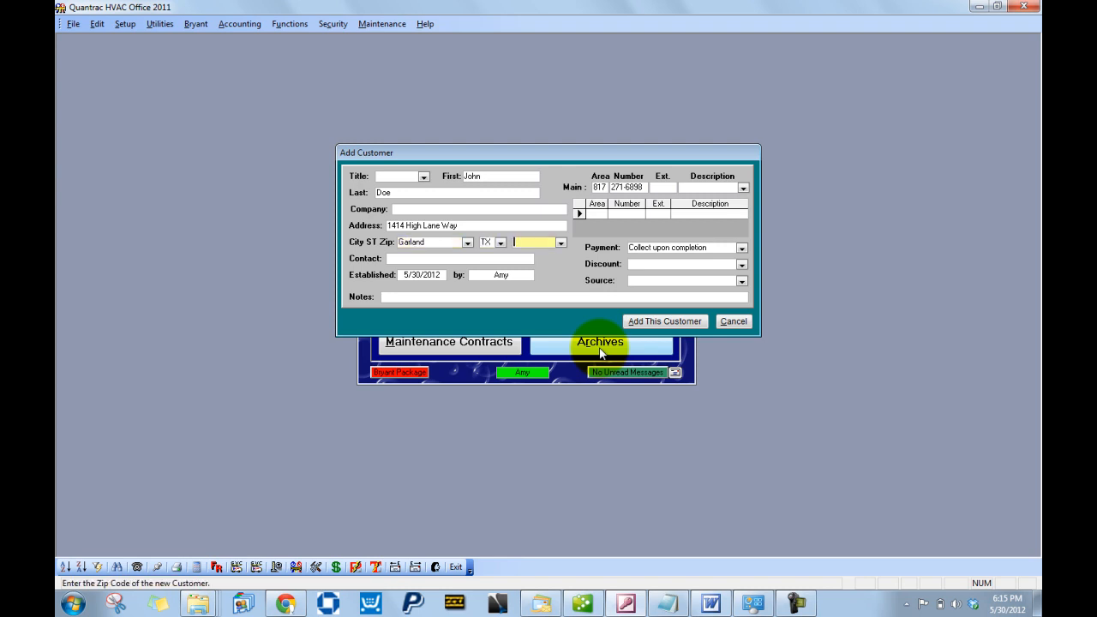
text(76244)
key(Tab)
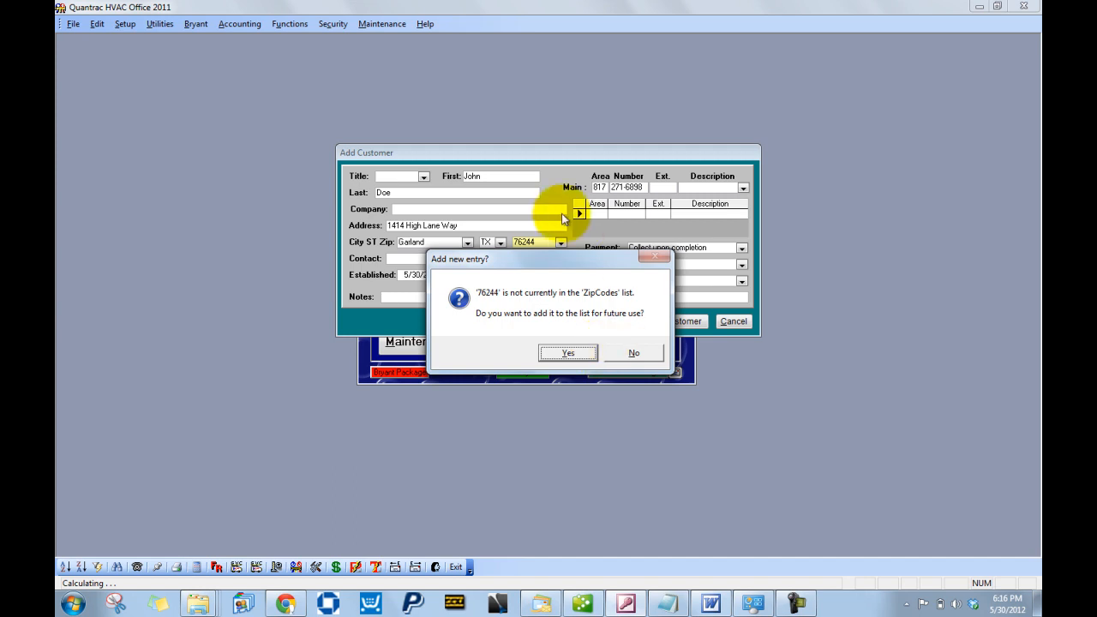
- Save the new zip, enter the contact name, and mark the main phone as Home
click(595, 354)
text(Amy)
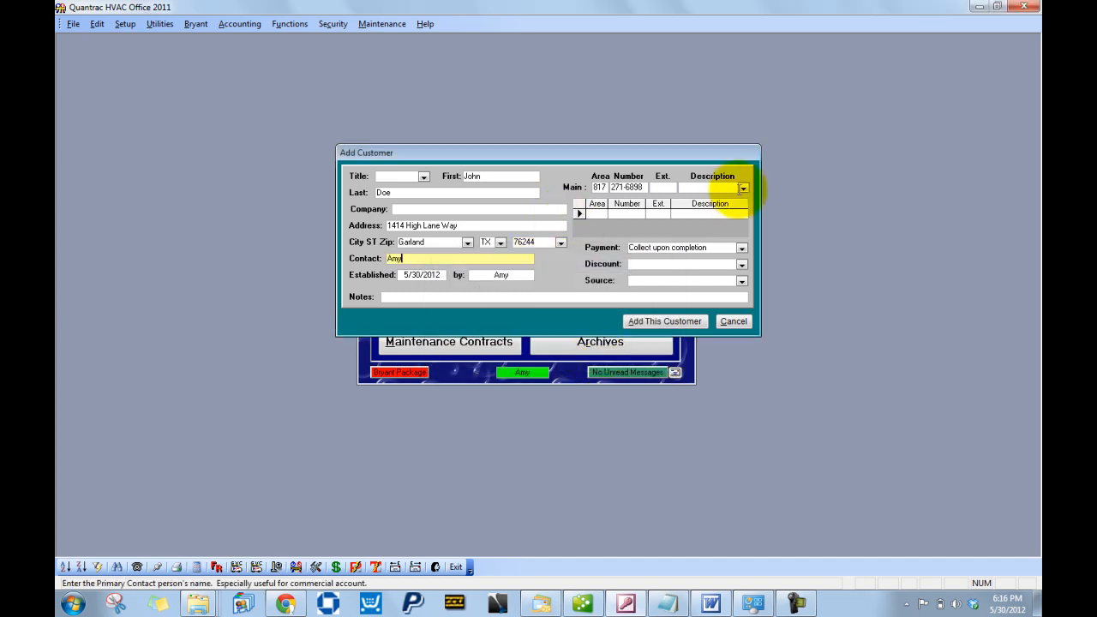
click(743, 188)
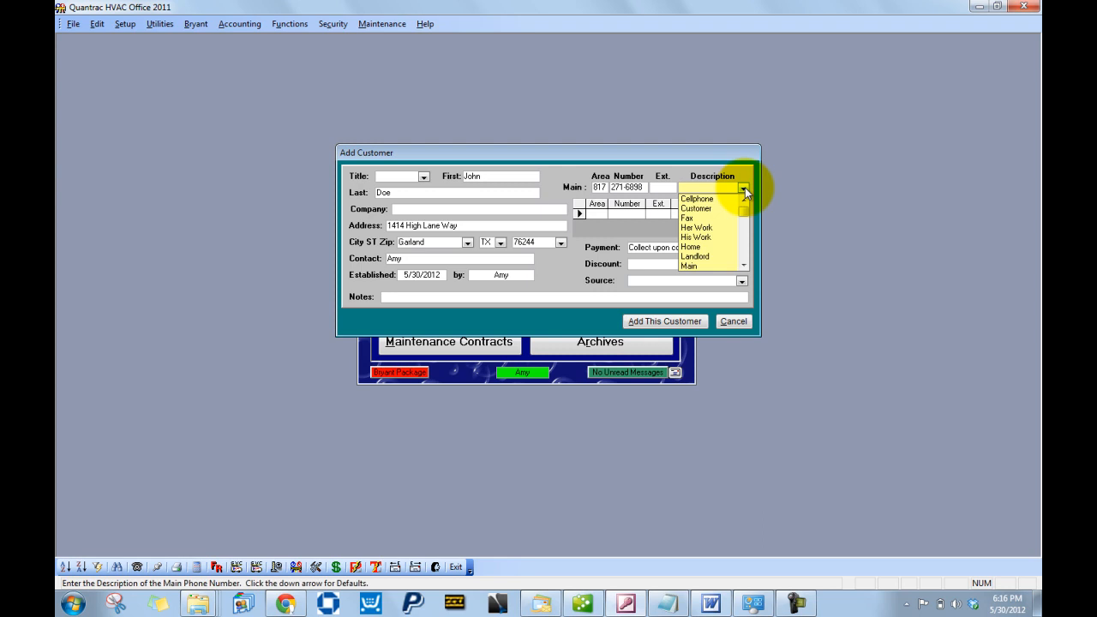
click(691, 247)
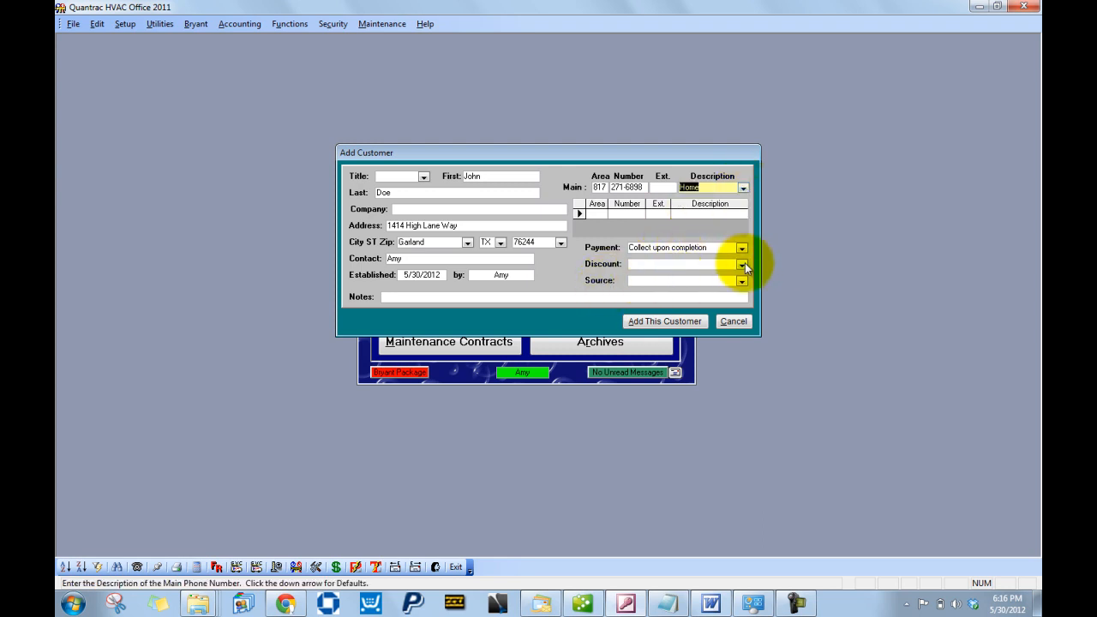
- Set Bill from Office payment, Contract Customer discount, Internet source, and add the customer
click(742, 249)
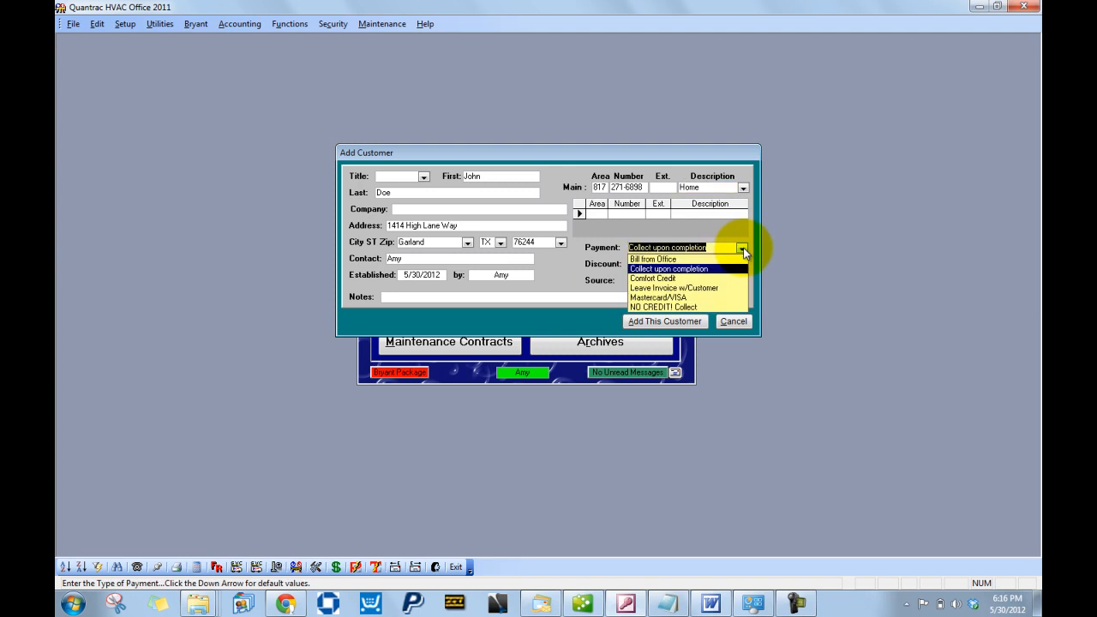
click(742, 260)
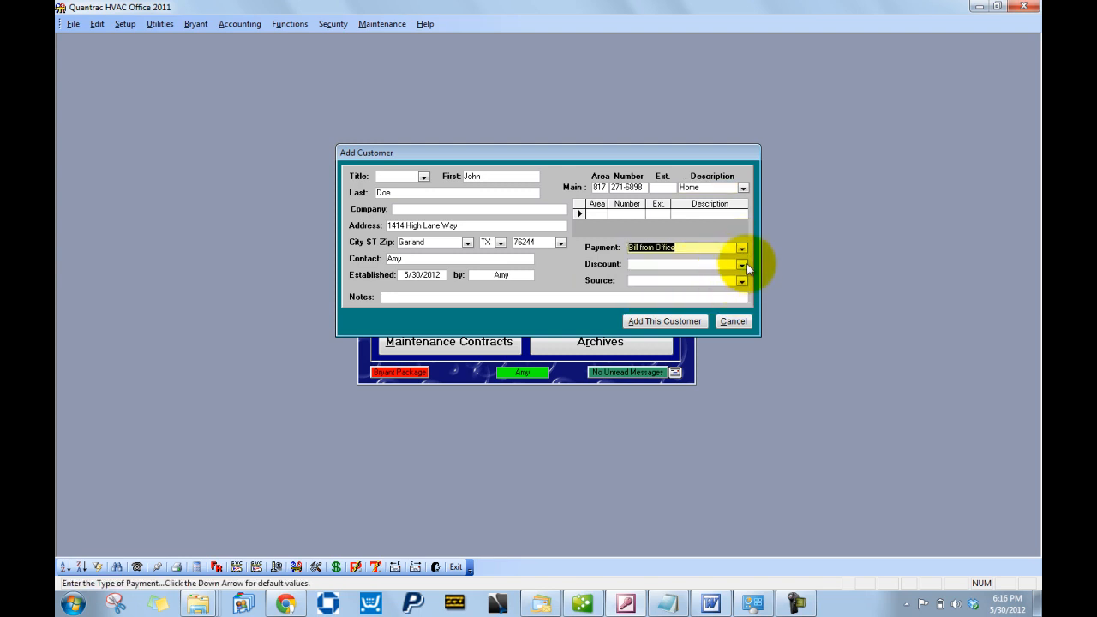
click(743, 266)
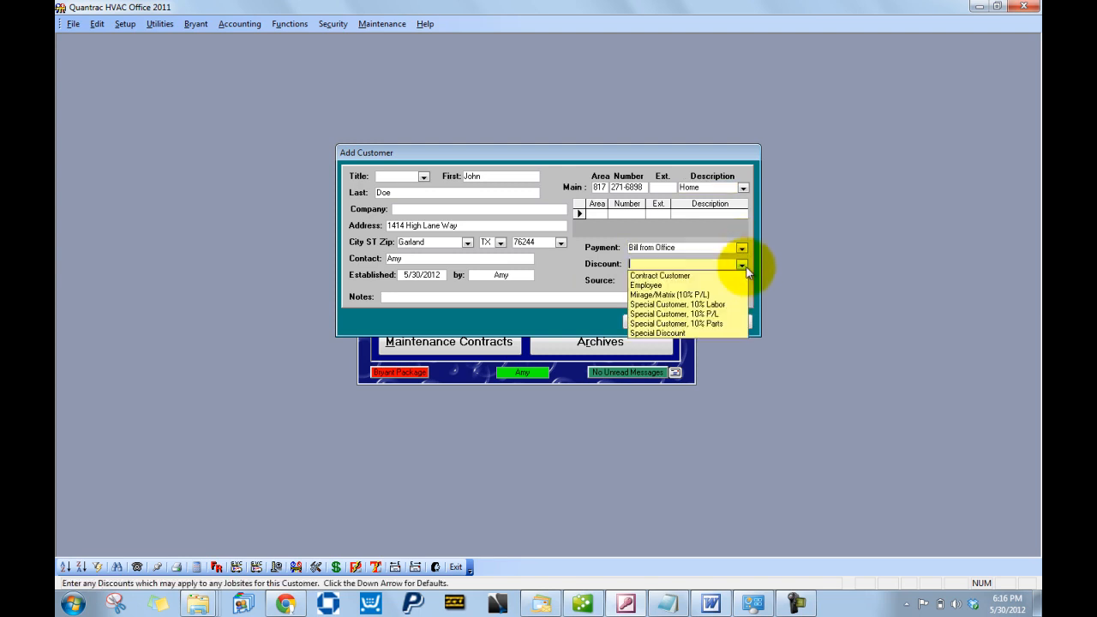
click(686, 276)
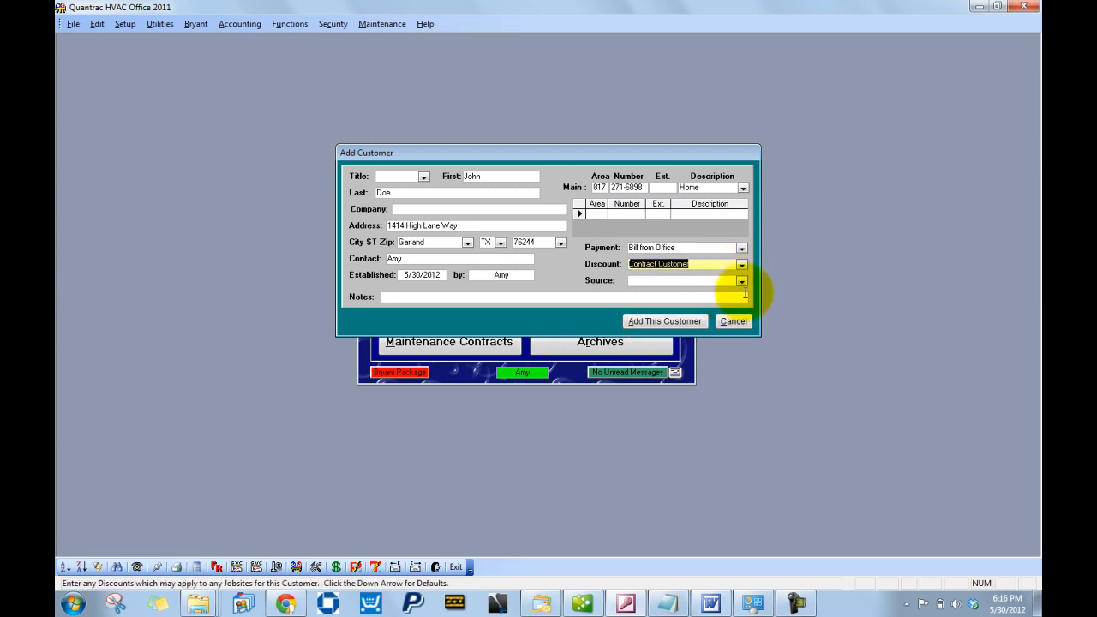
click(742, 283)
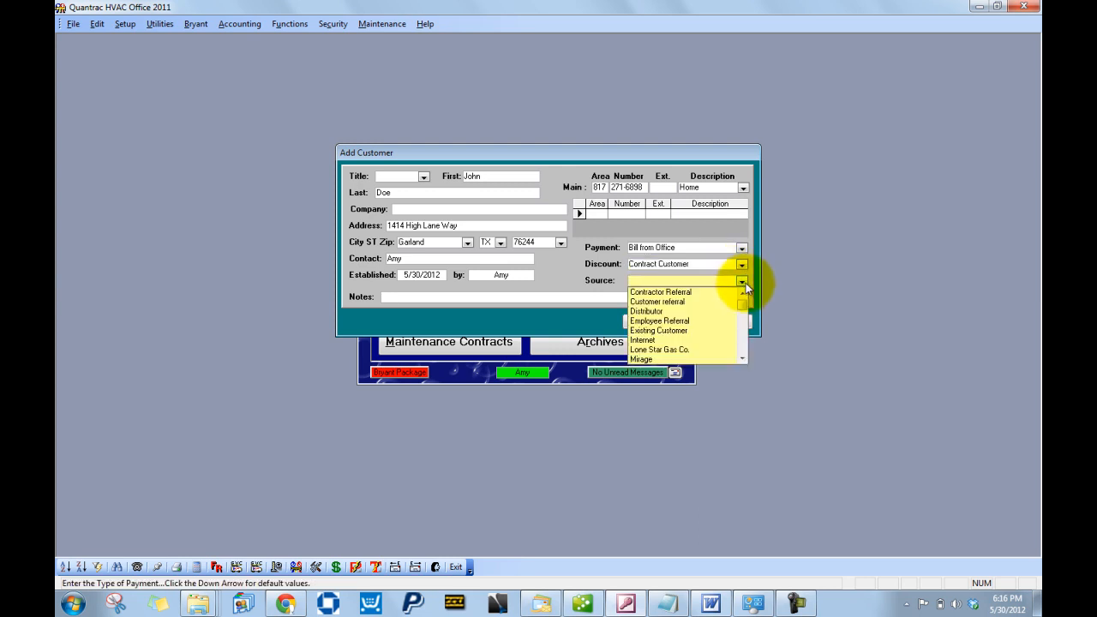
click(647, 339)
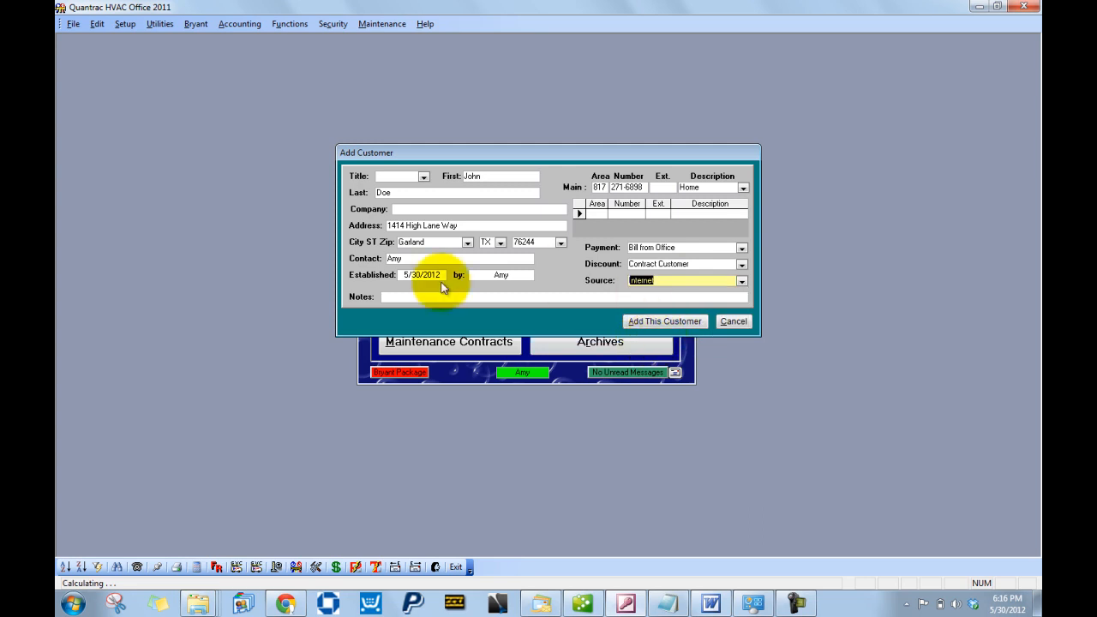
click(689, 322)
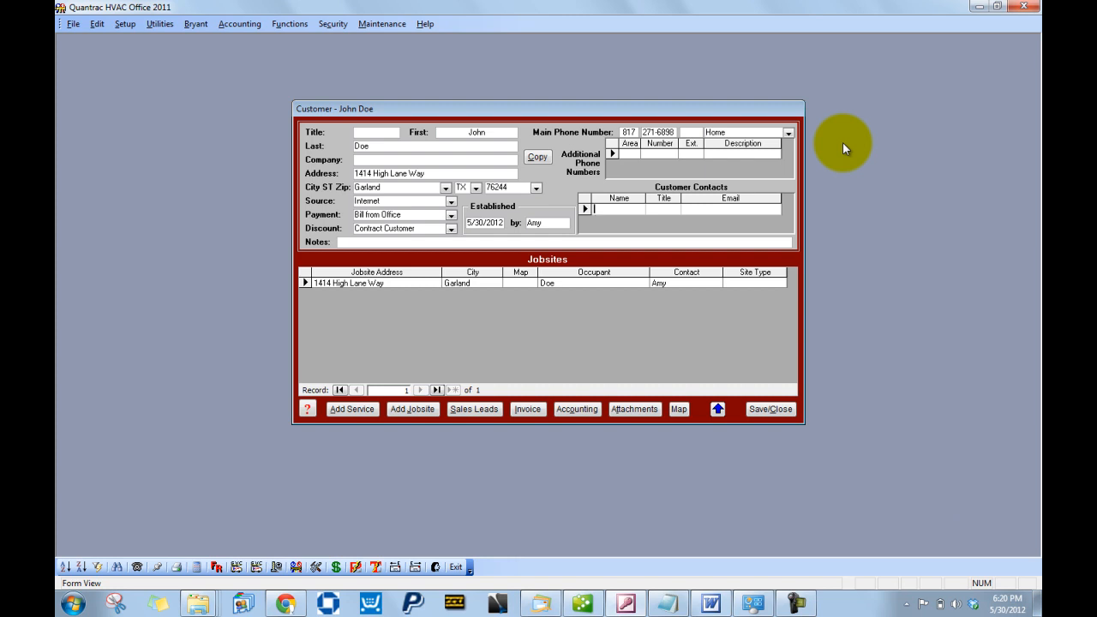
- Add a primary contact row with the contact's name and e-mail address
text(Amy)
key(Tab)
key(Tab)
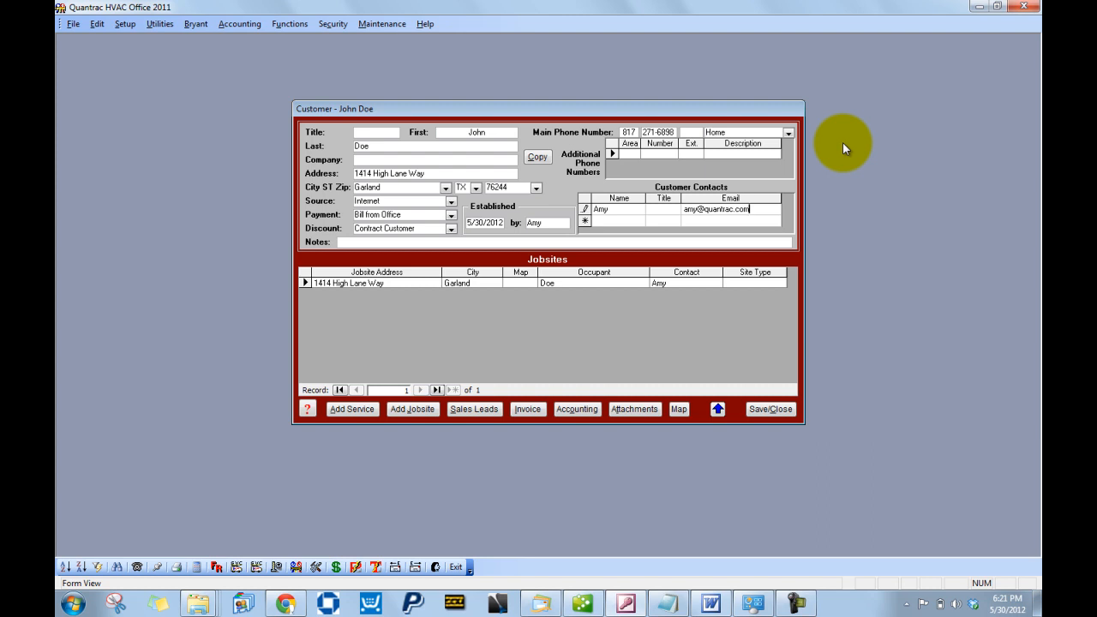
- Add a Multi-Family Res. jobsite for the customer with its street address, city and zip
click(412, 410)
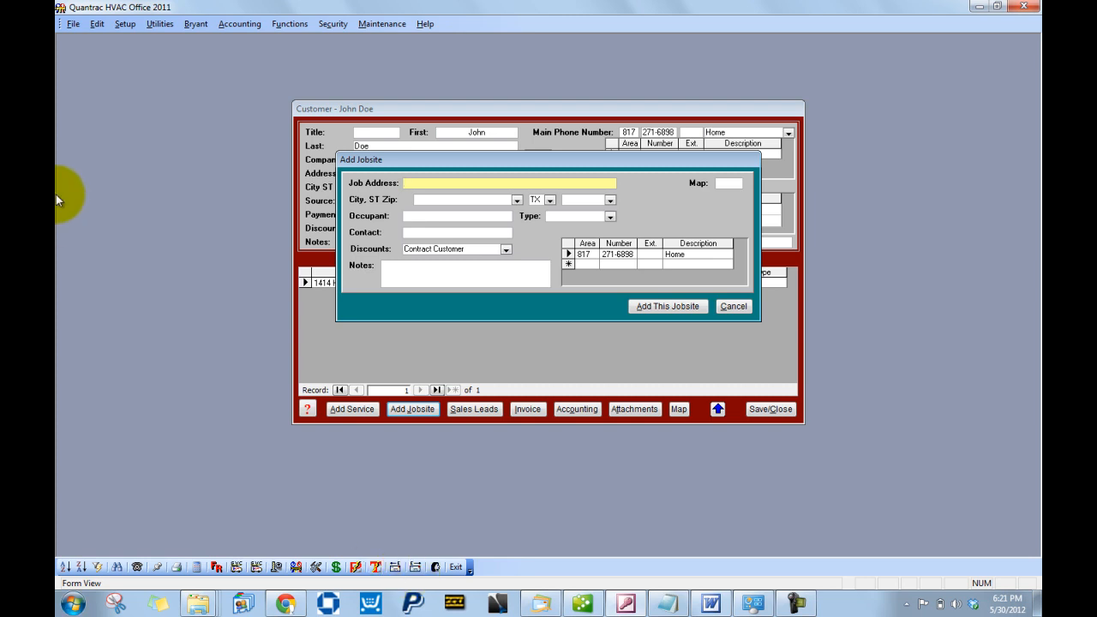
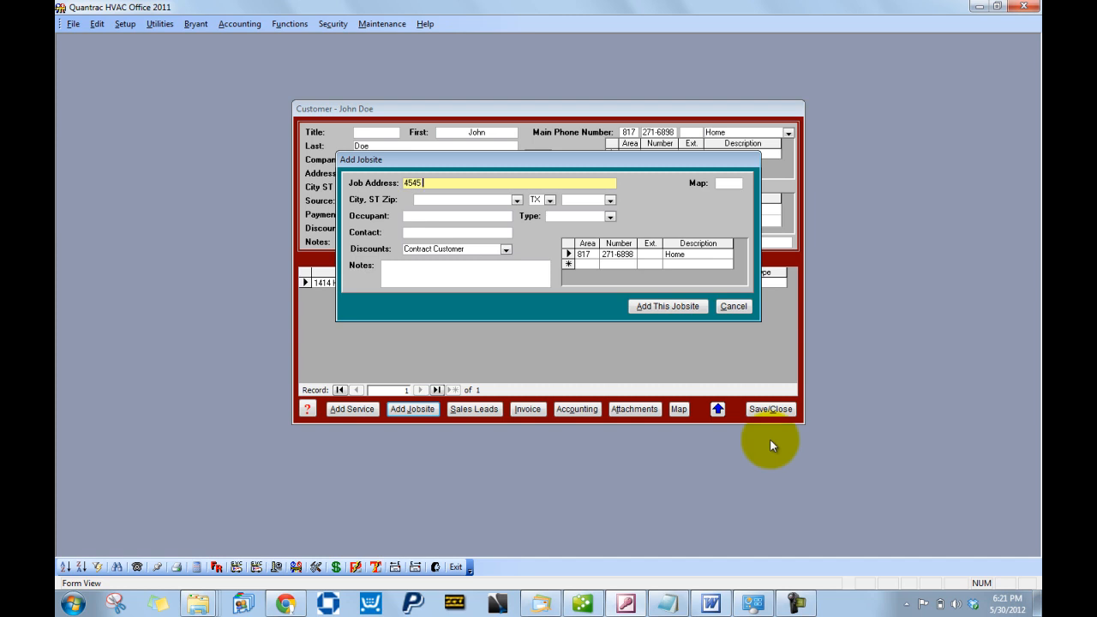
key(Tab)
key(Tab)
text(Garland)
key(Tab)
key(Tab)
text(75244)
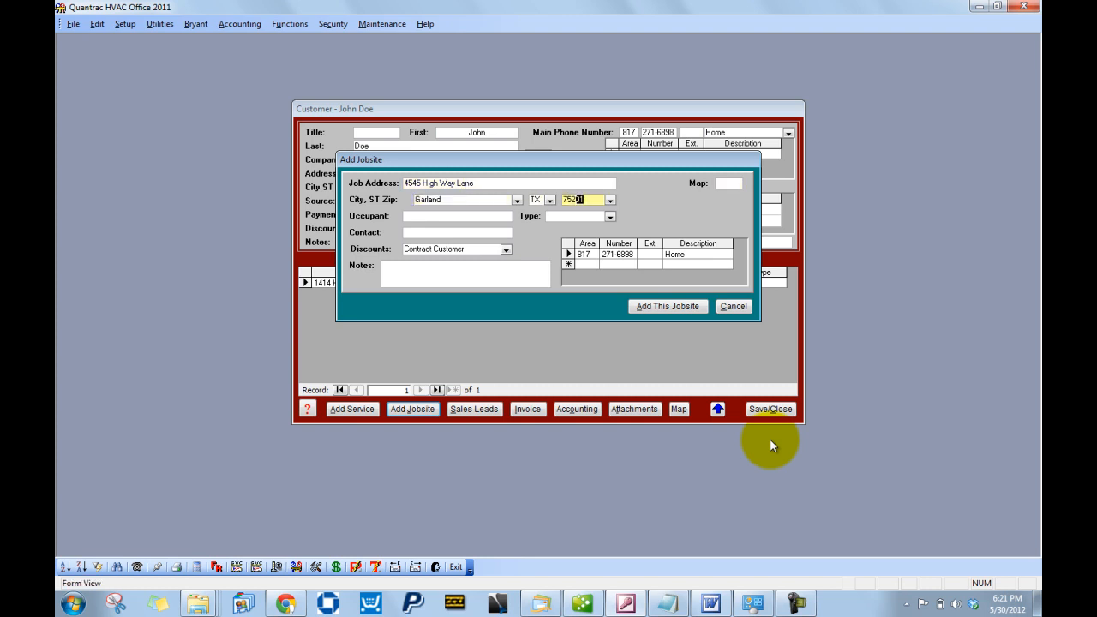
key(Tab)
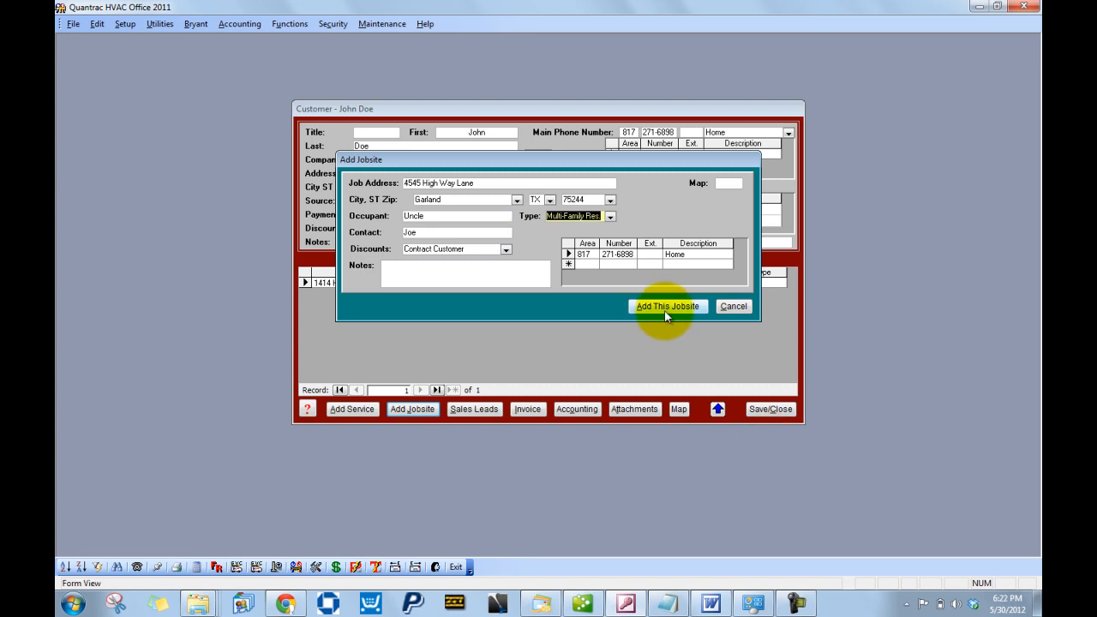
click(666, 309)
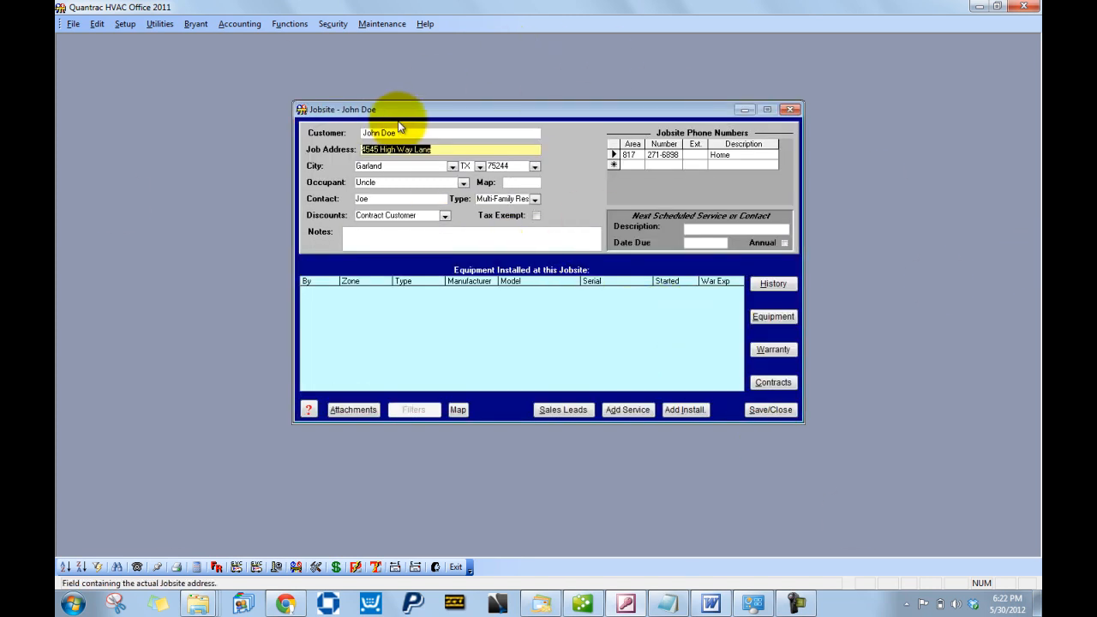
- Save and close the new jobsite record
click(770, 410)
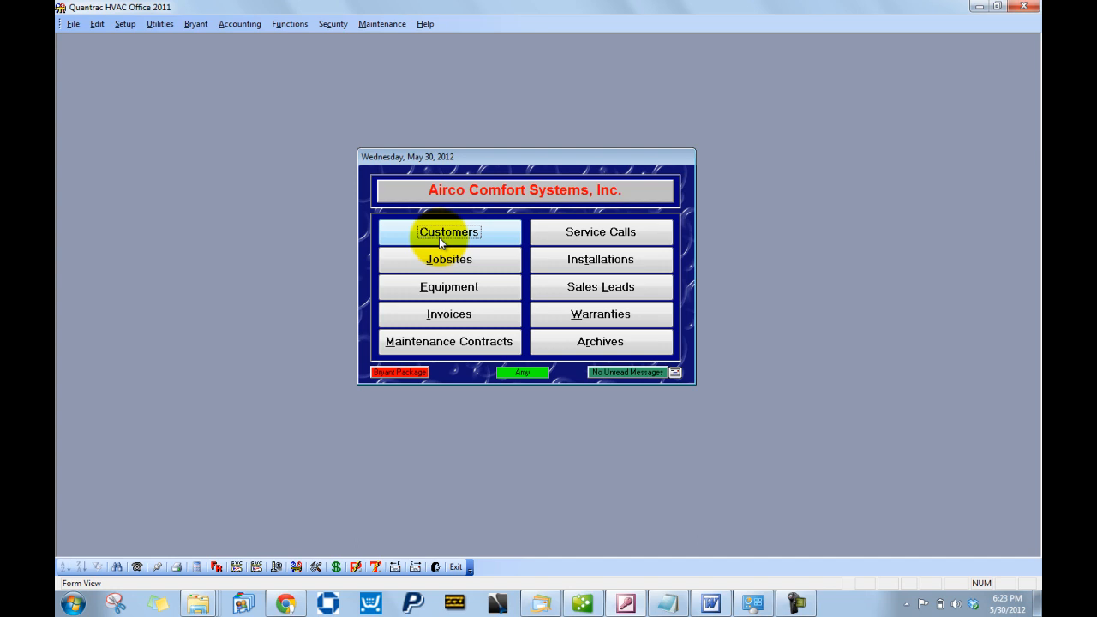
- Search customers by the main phone number, keep the search open, and reopen the new customer's record
click(439, 237)
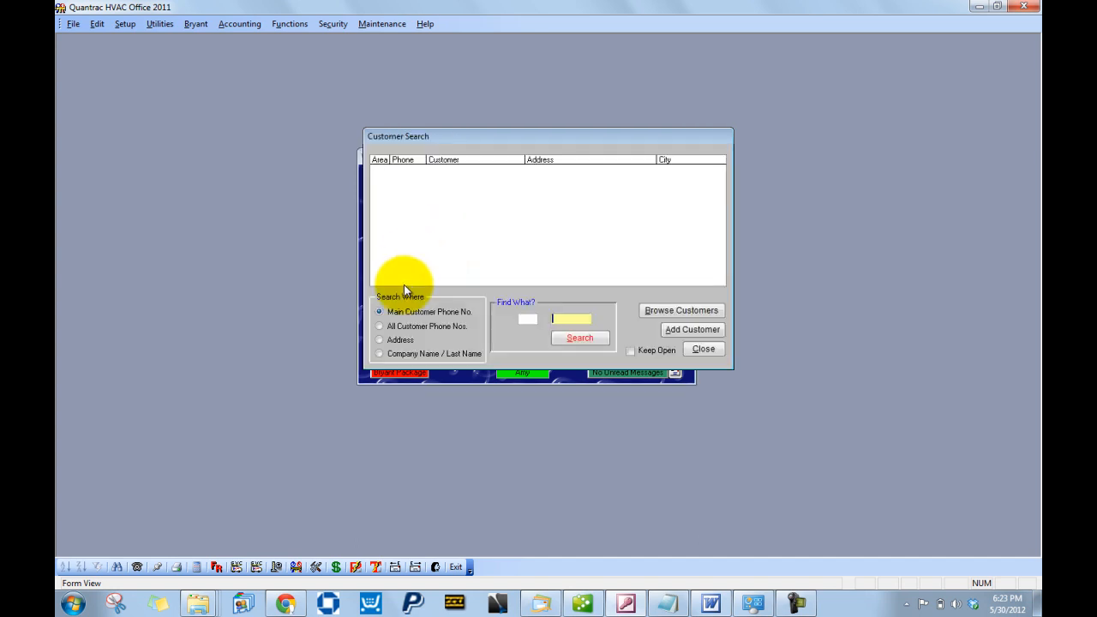
click(524, 319)
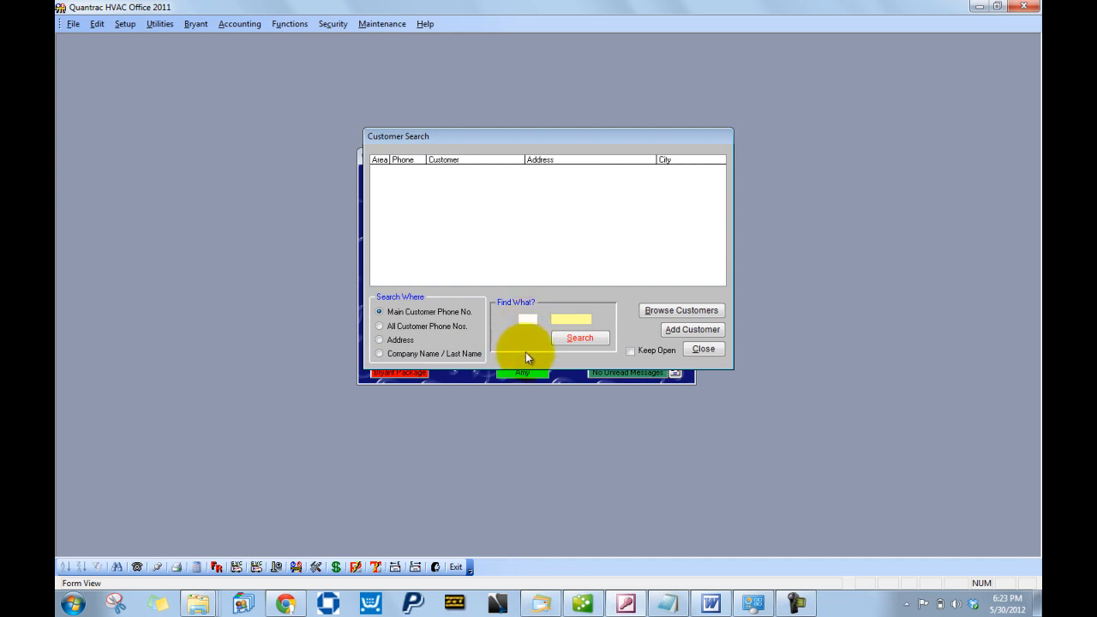
text(271-6898)
click(581, 336)
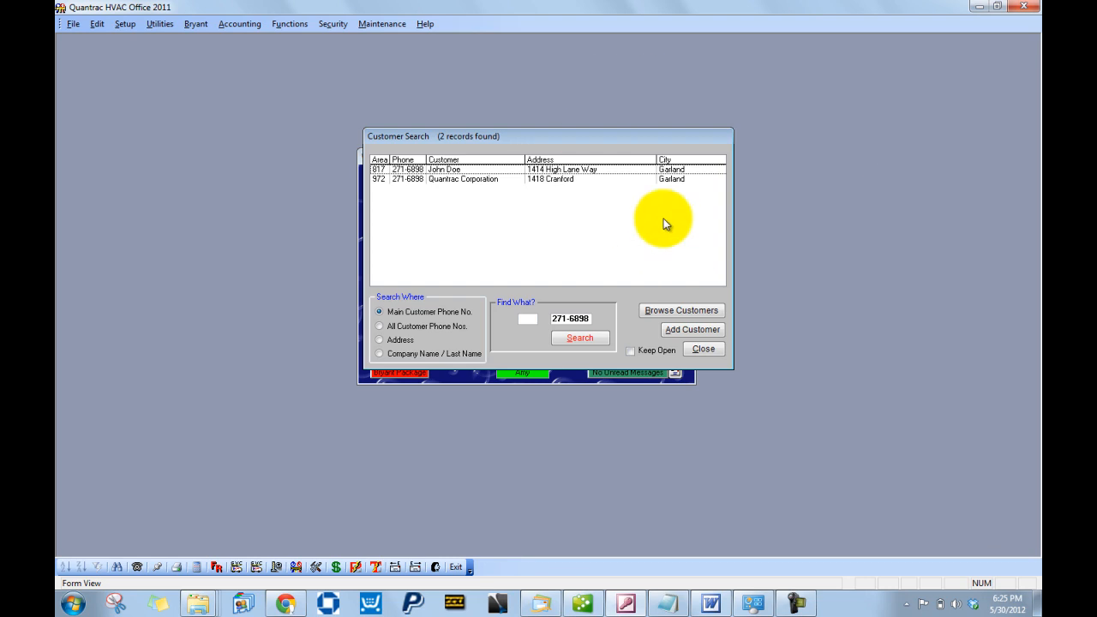
click(632, 351)
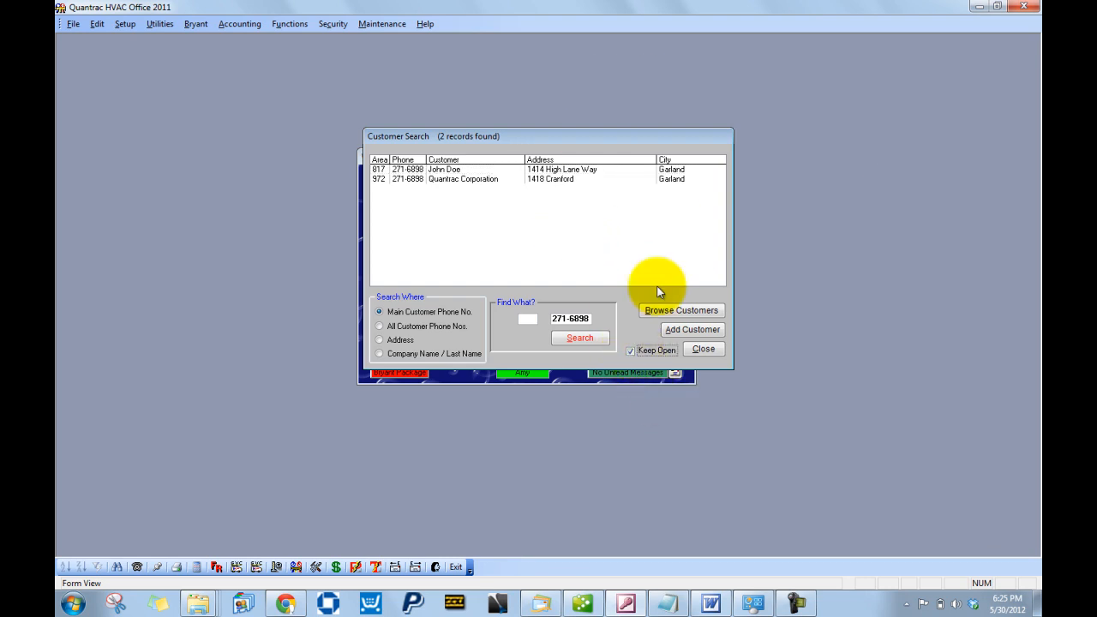
double_click(532, 169)
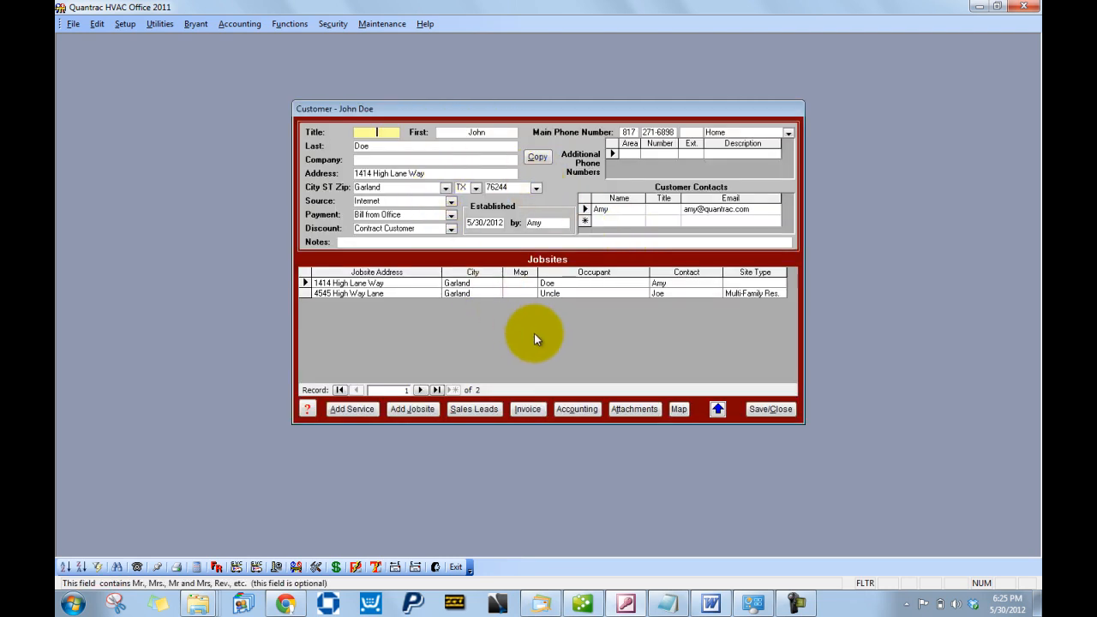
- Save and close the new customer and Quantrac Corporation records, then close Customer Search
click(779, 413)
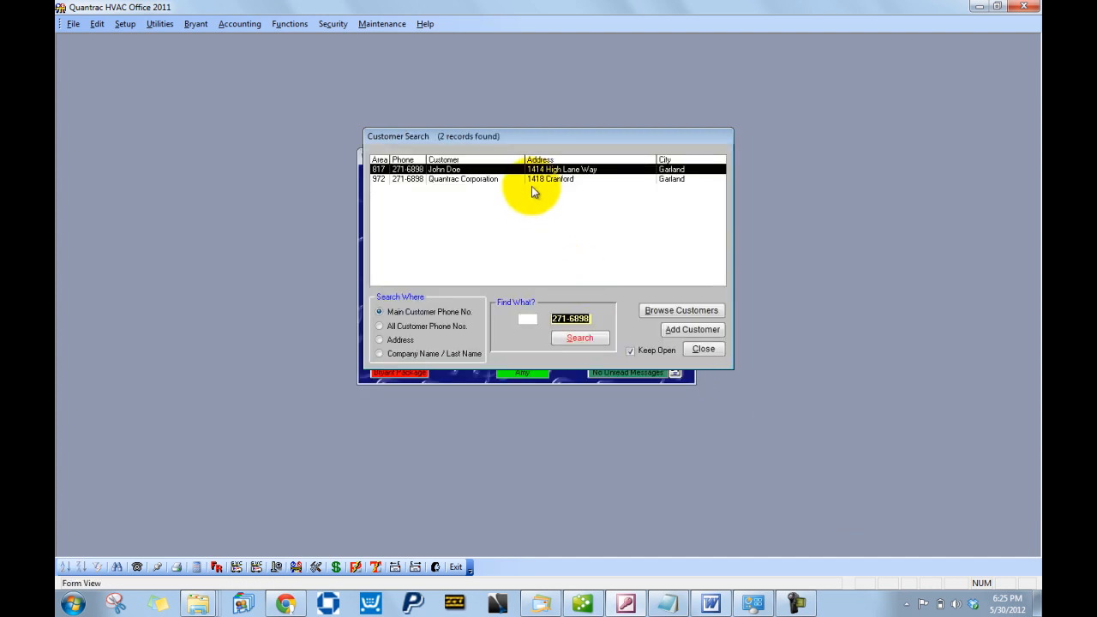
click(532, 179)
double_click(532, 181)
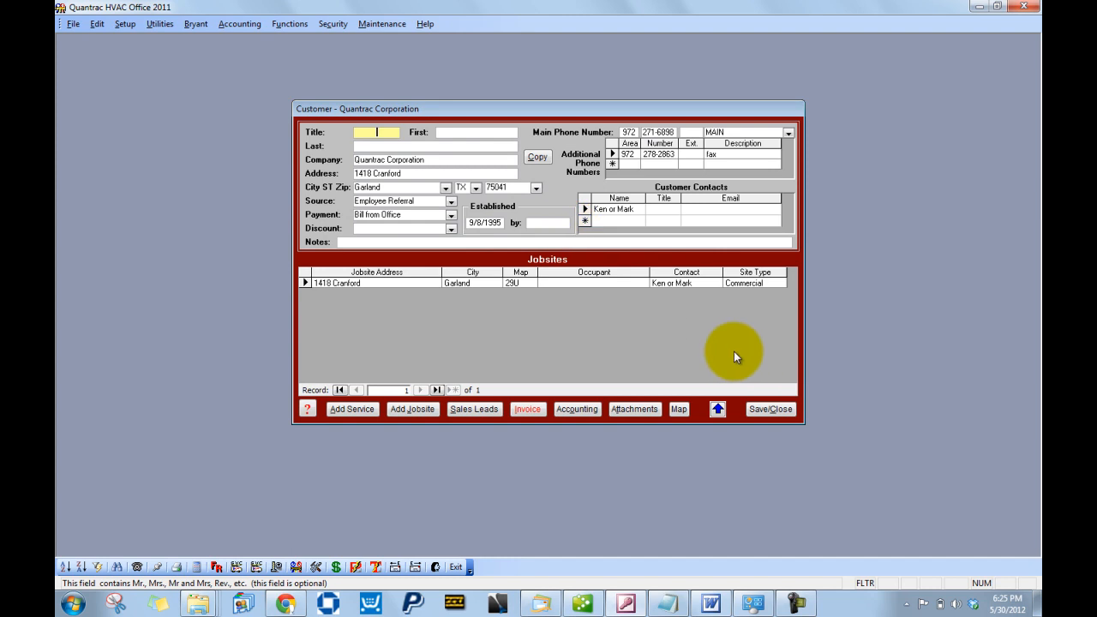
click(769, 410)
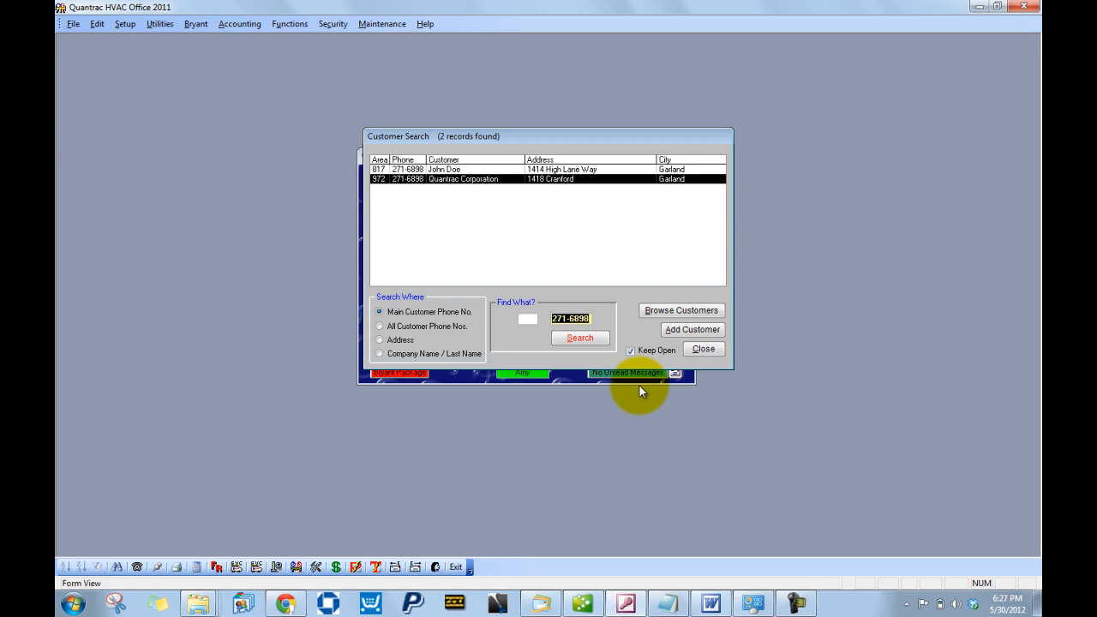
click(702, 351)
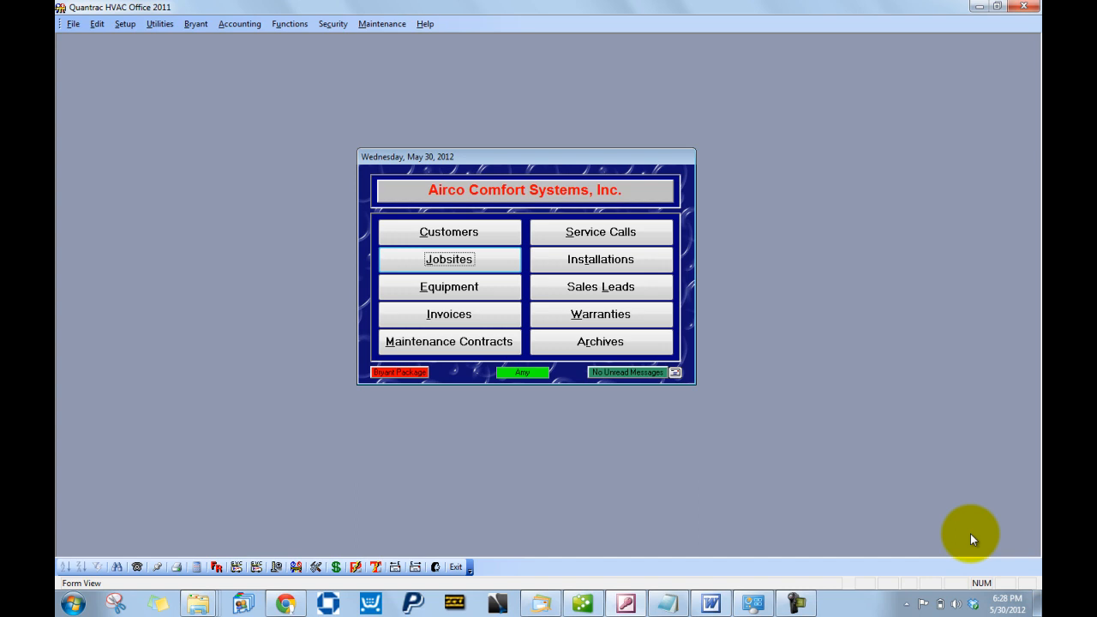
- Search jobsite addresses for 'field', browse three of the results, then clear the search
click(480, 261)
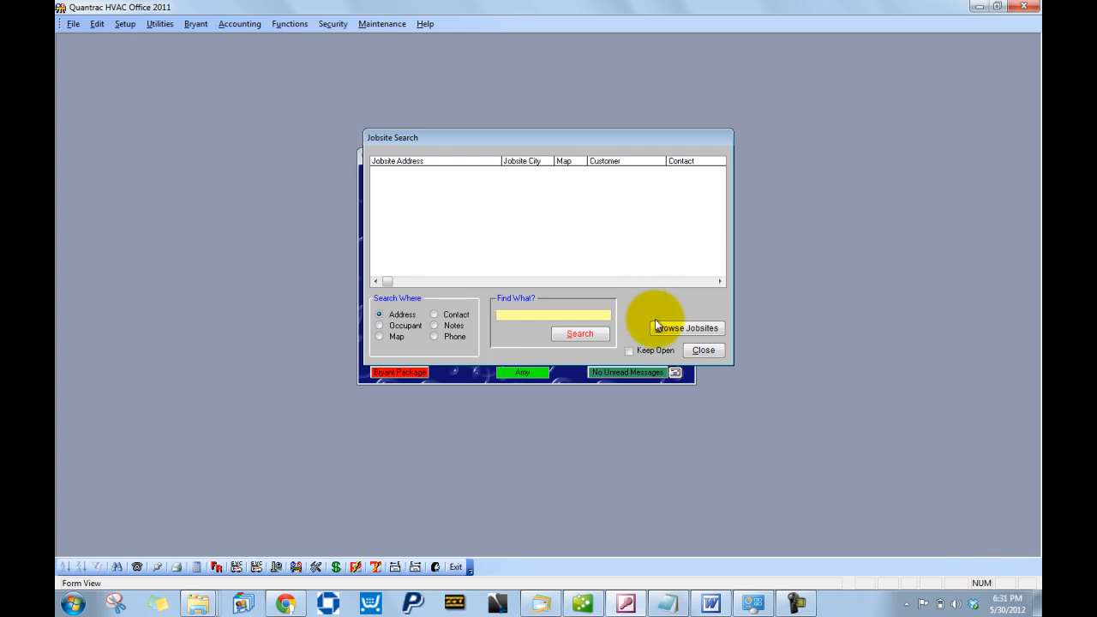
text(field)
click(564, 332)
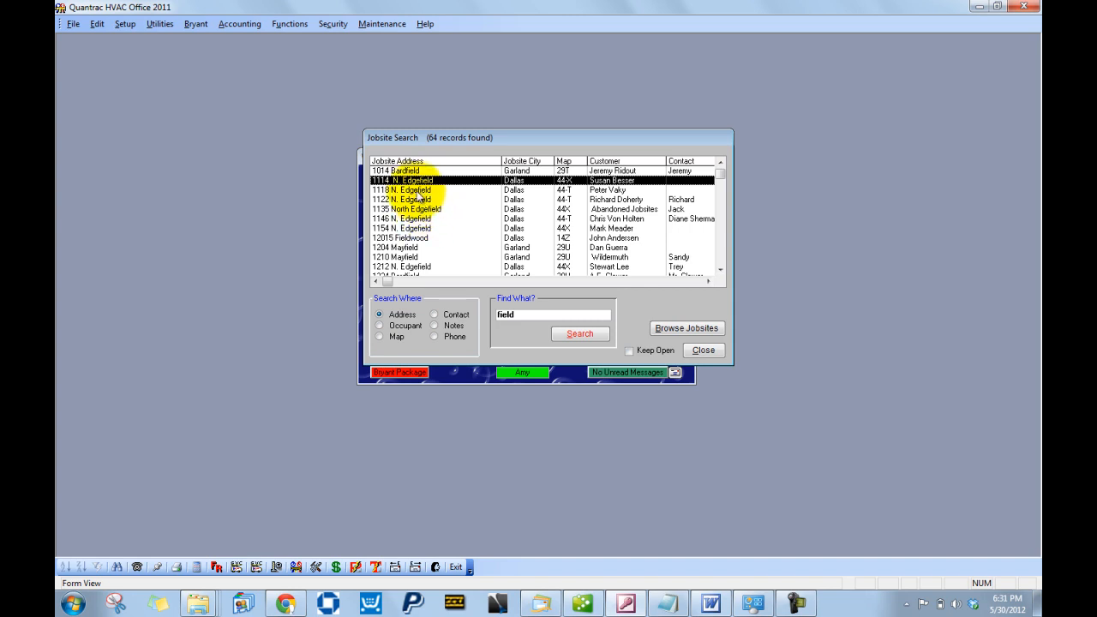
click(396, 172)
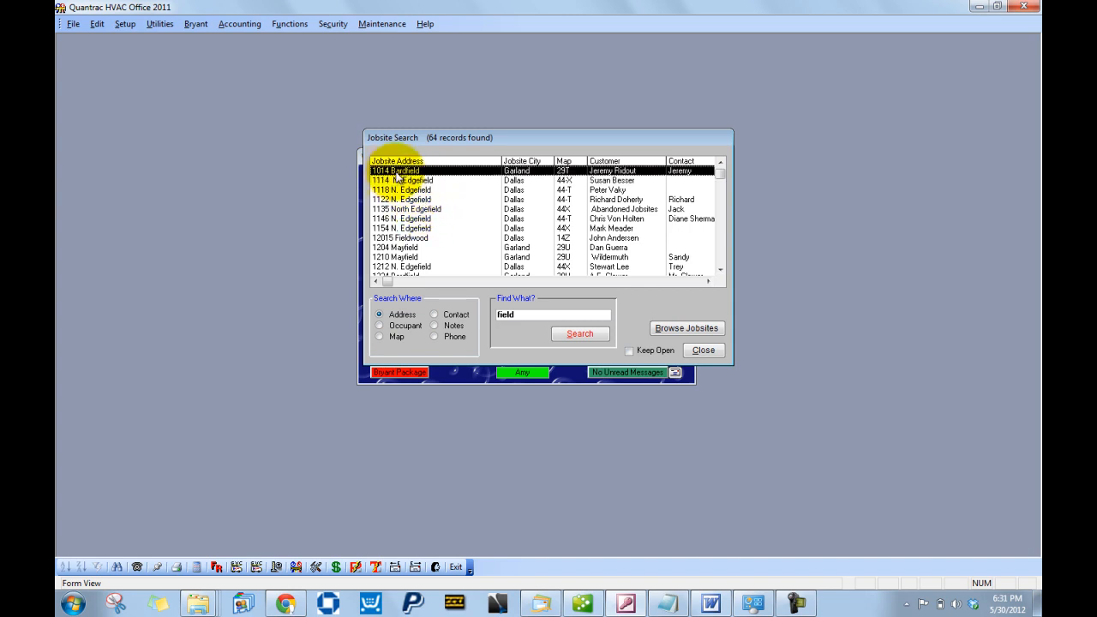
click(429, 181)
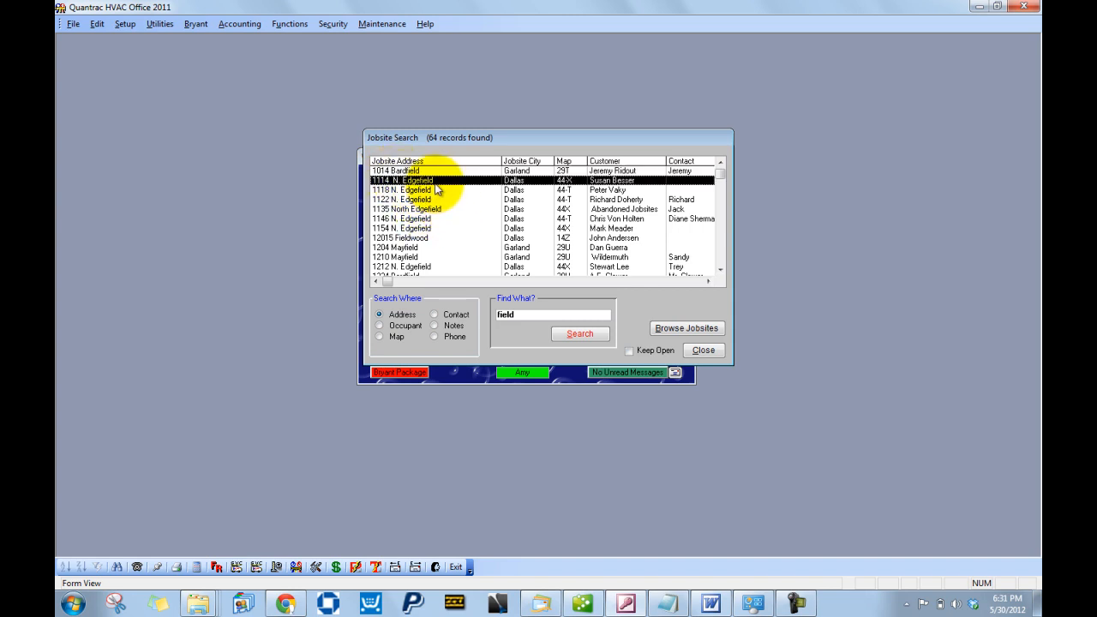
click(421, 247)
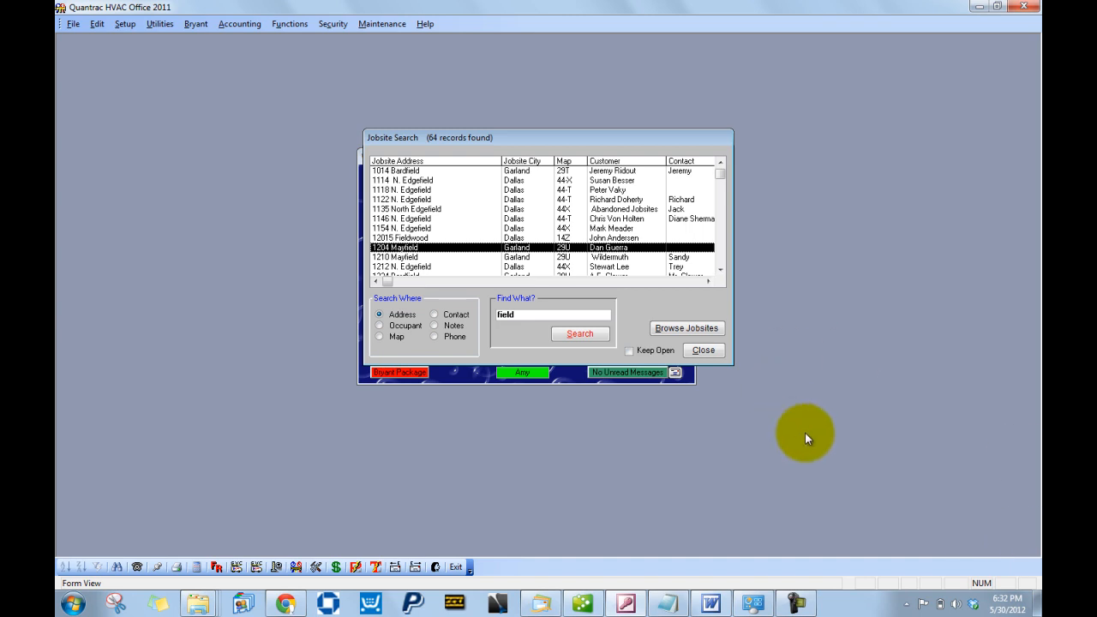
click(635, 350)
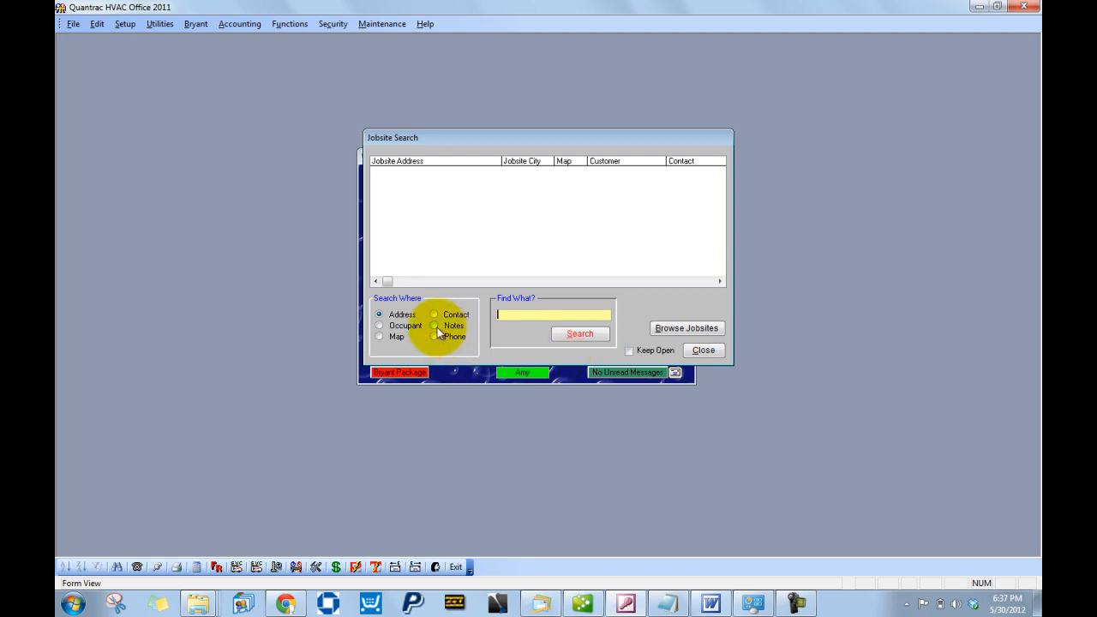
- Search jobsite notes for 'Open' instead of addresses
click(435, 325)
click(552, 315)
text(Open)
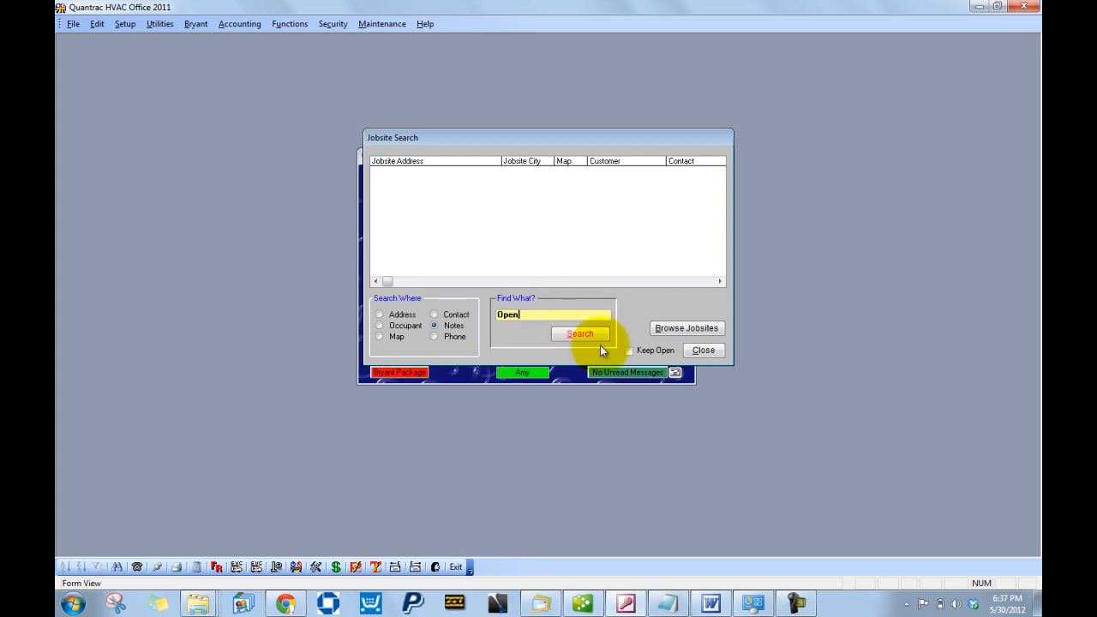
click(594, 333)
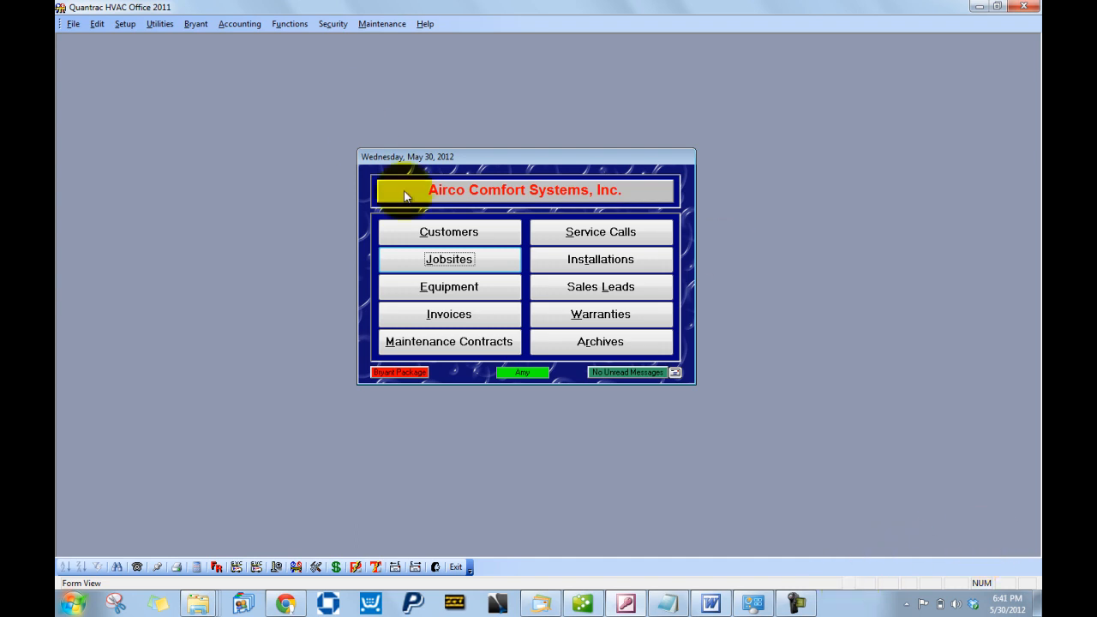
click(434, 238)
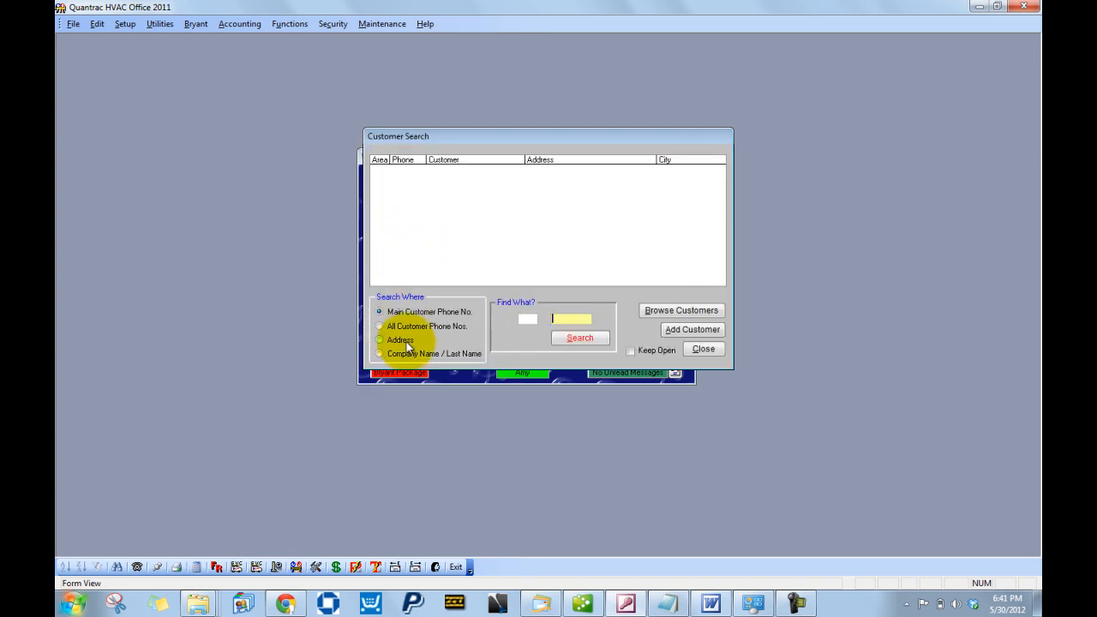
text(271-6898)
key(Return)
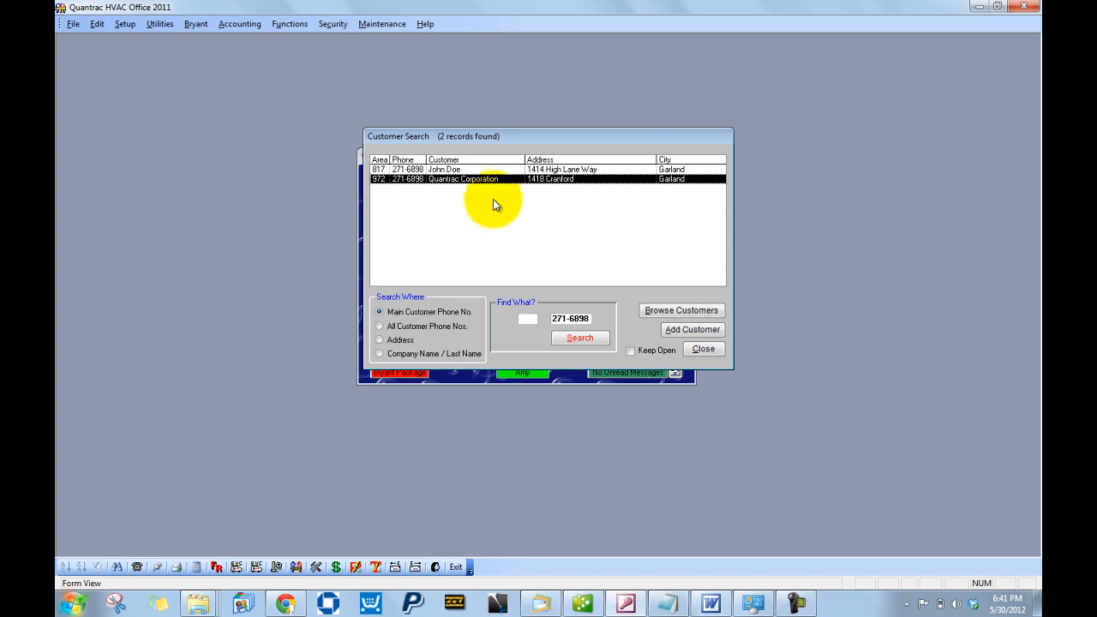
double_click(503, 180)
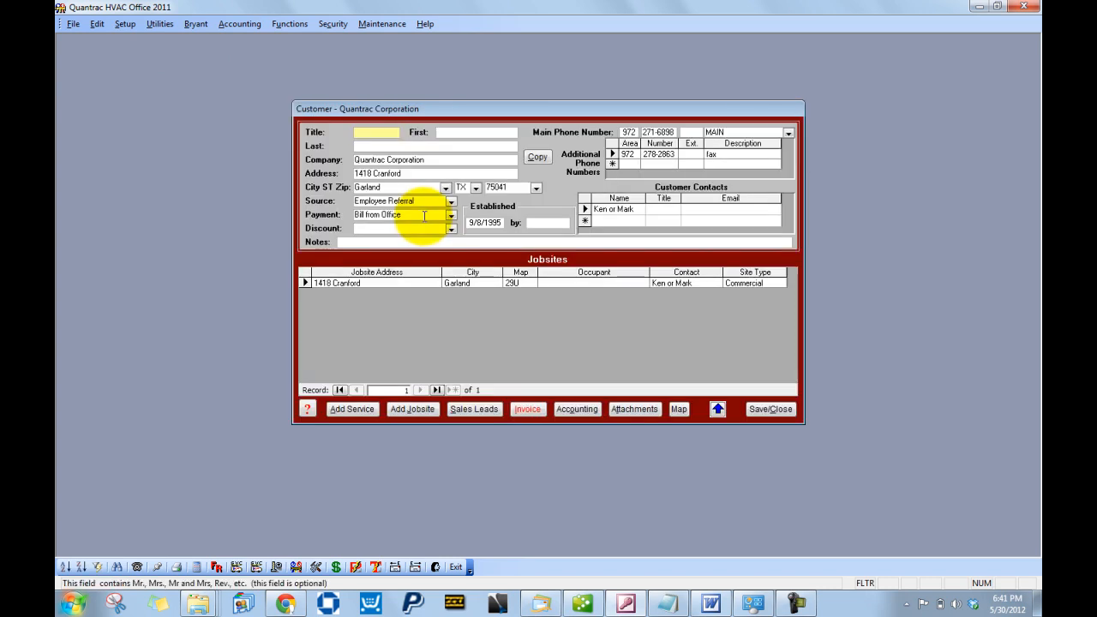
click(361, 413)
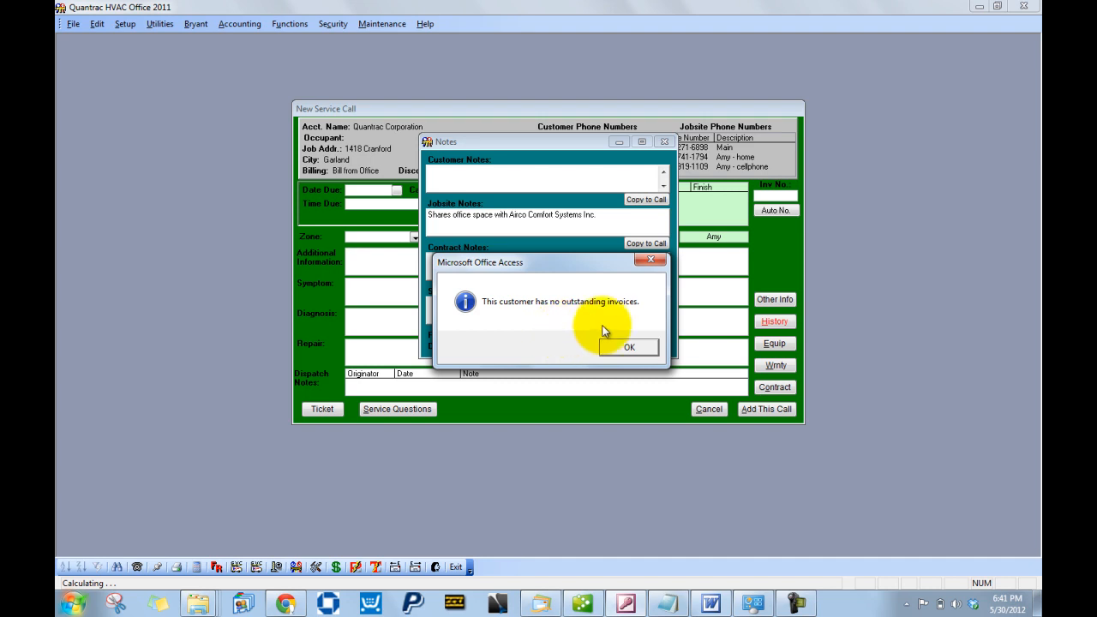
- Dismiss the invoice notice and notes window, then set call type Normal and time due Morning
click(631, 345)
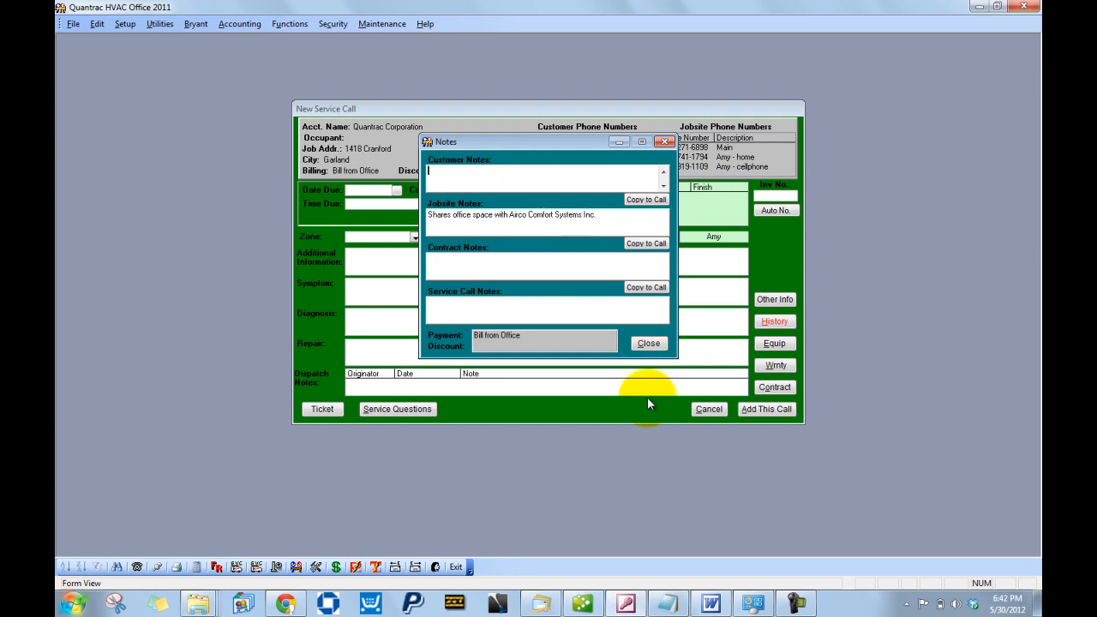
click(649, 345)
click(529, 190)
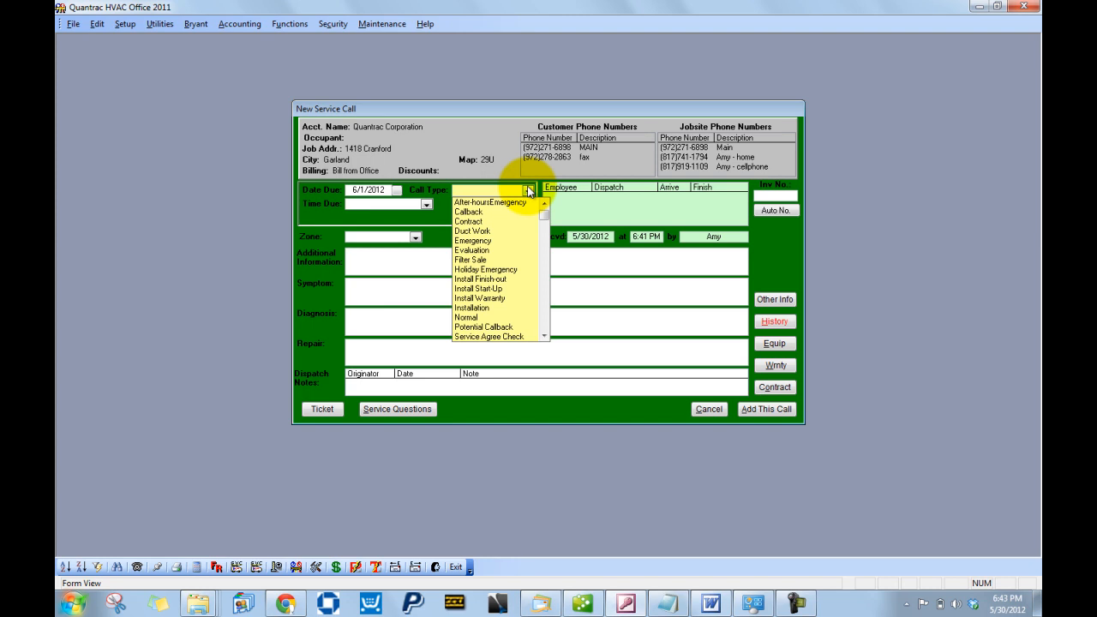
click(485, 317)
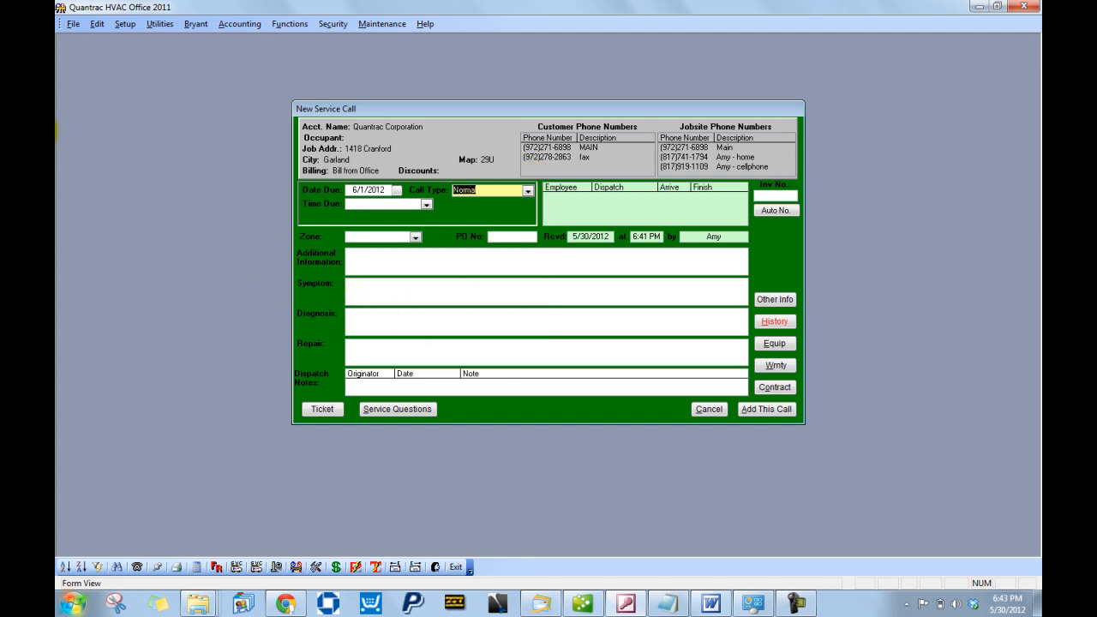
click(426, 205)
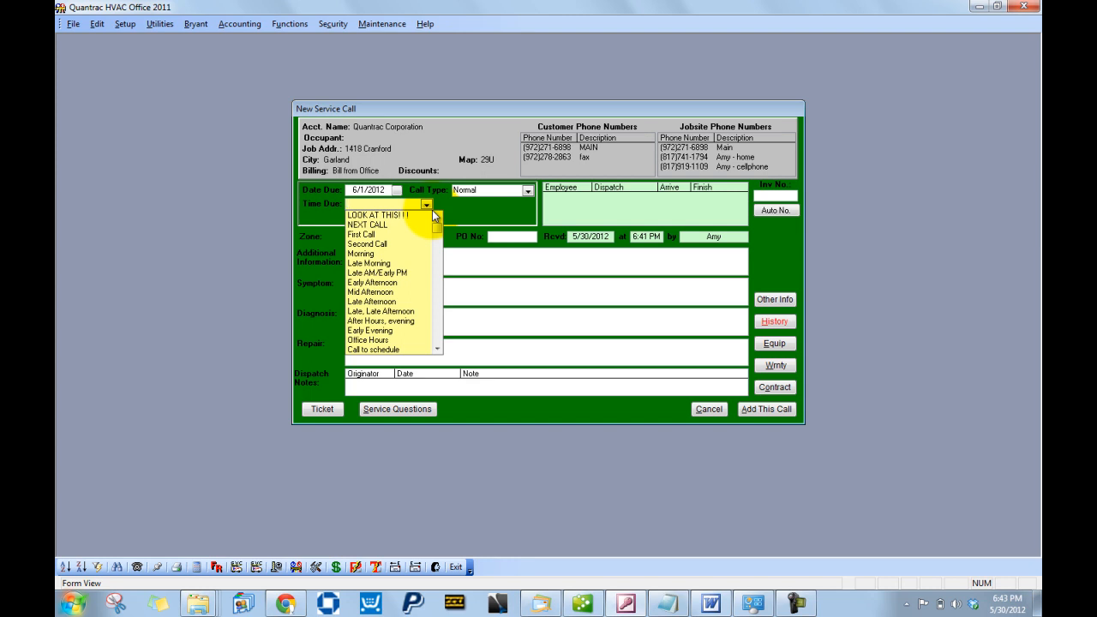
click(395, 254)
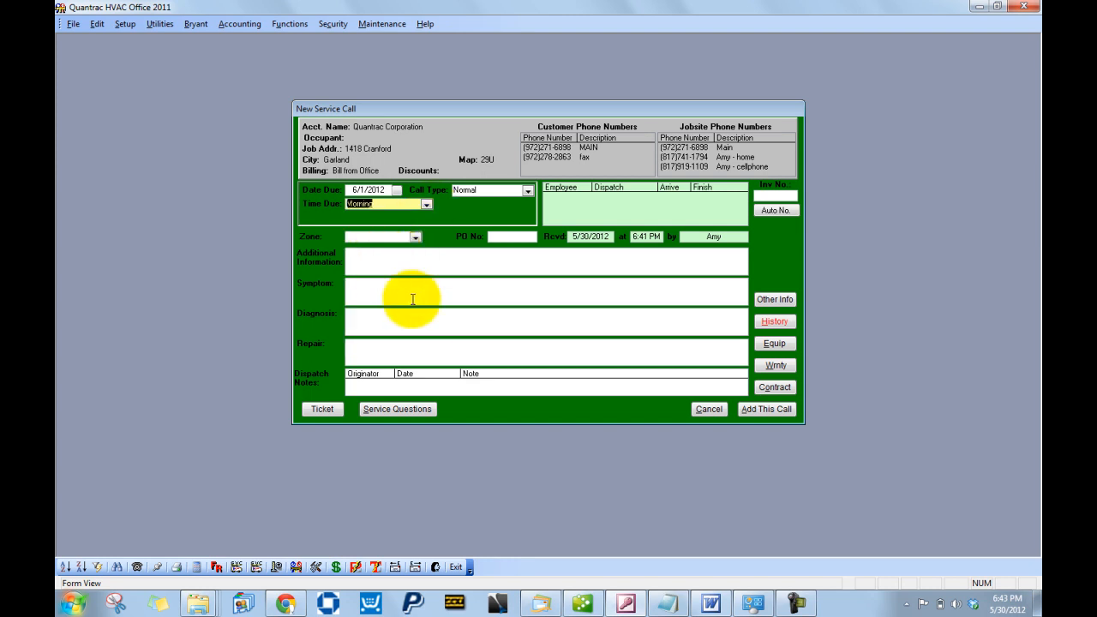
- Set the zone to All and enter the symptom 'No A/C'
click(415, 237)
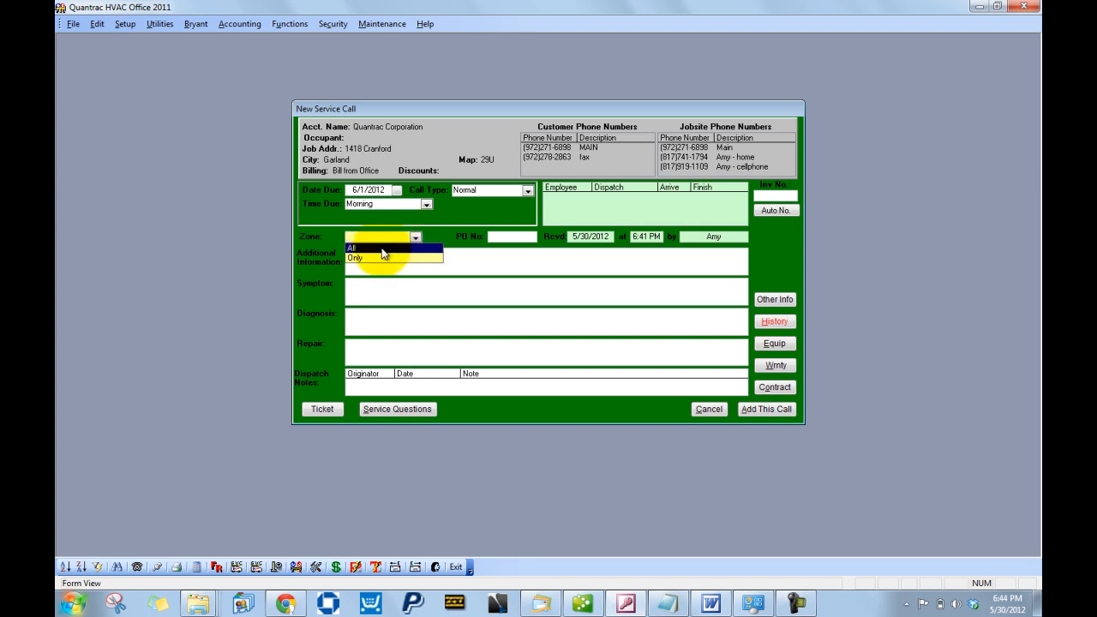
click(381, 248)
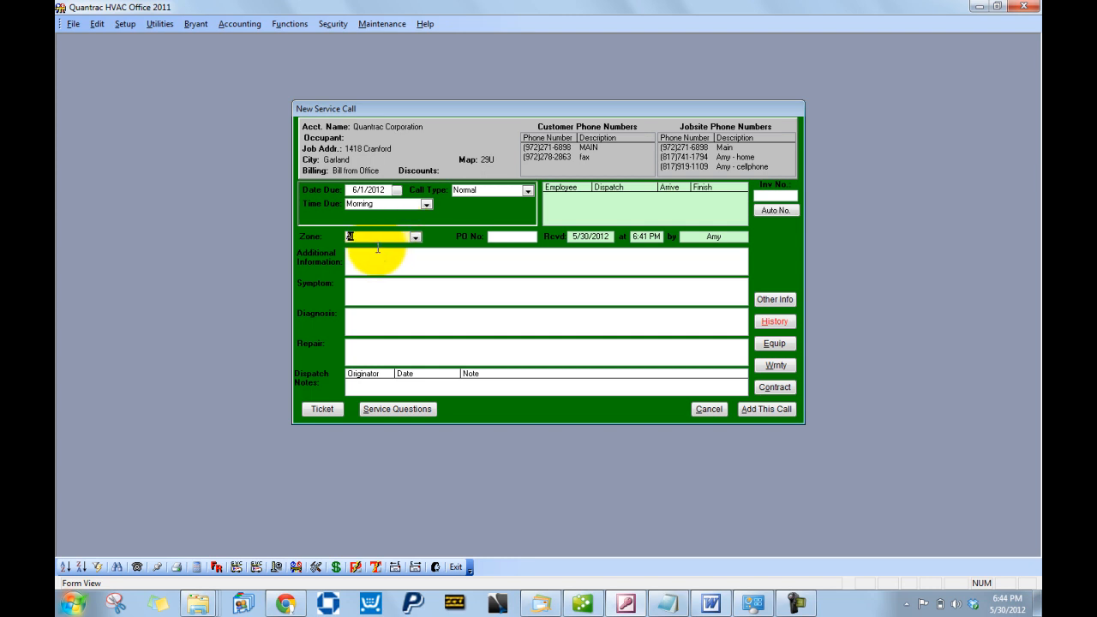
click(411, 291)
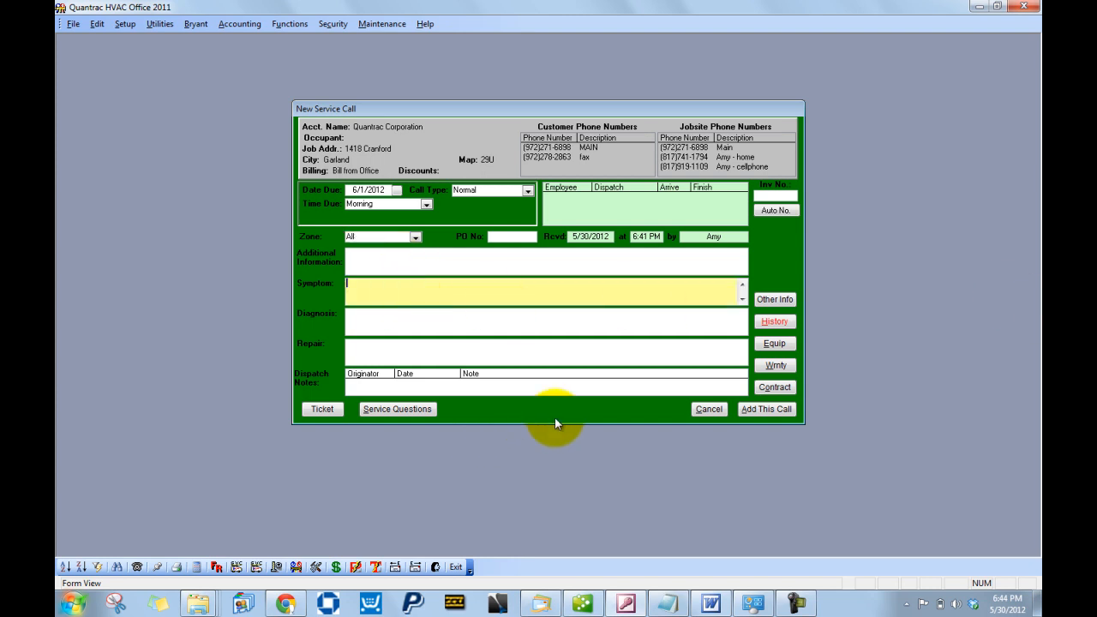
text(No A/C.)
- Add and save the dispatch note 'The dog will bite' on the call
click(653, 383)
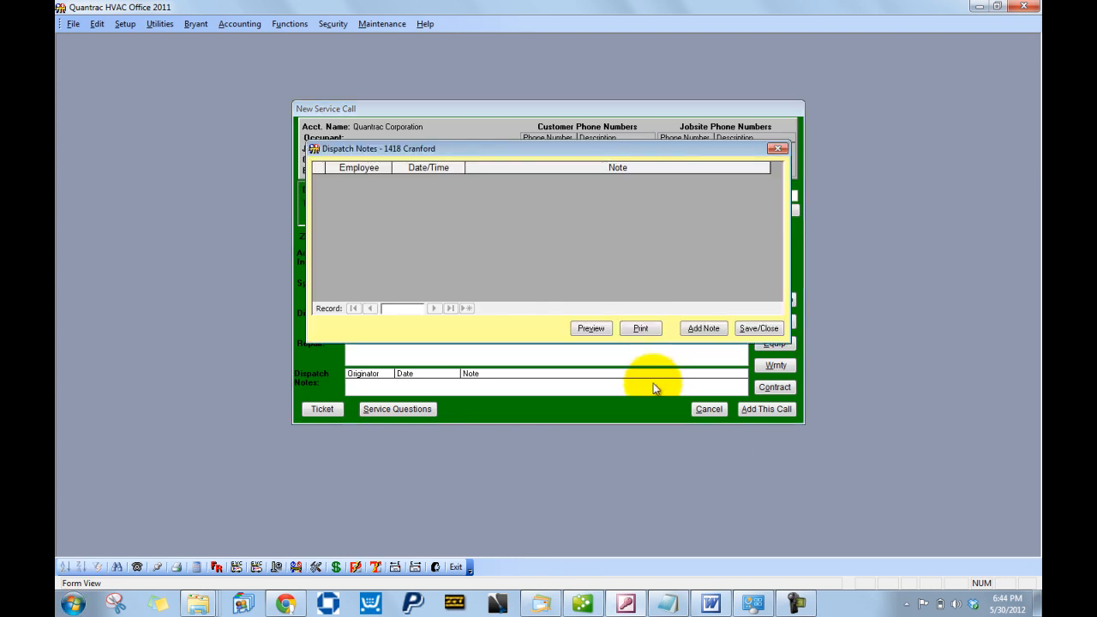
click(708, 331)
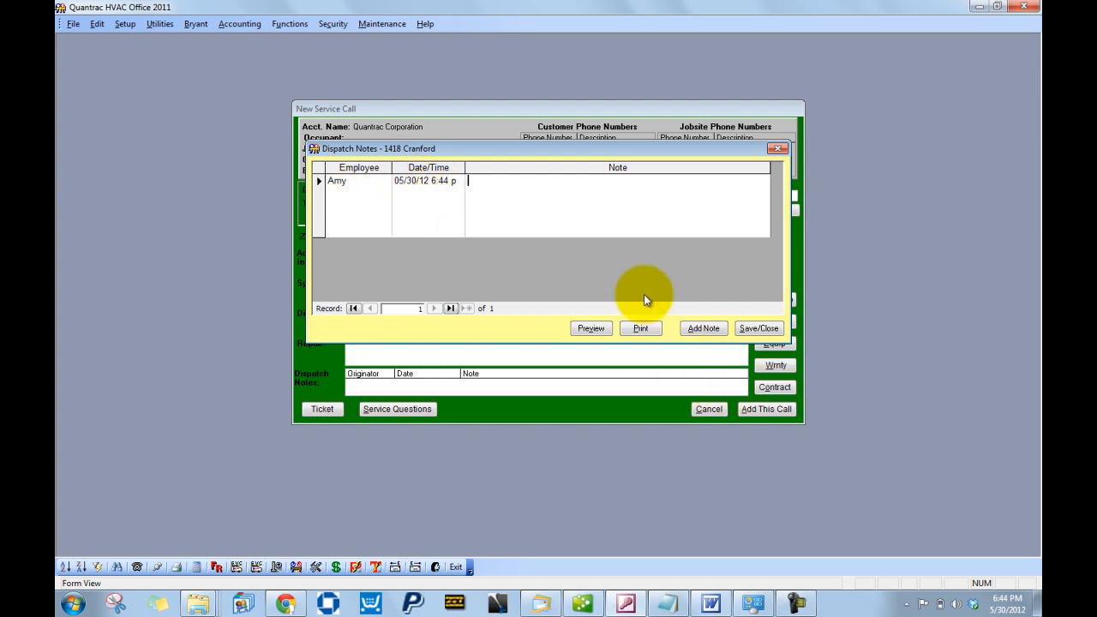
text(The dog will bite)
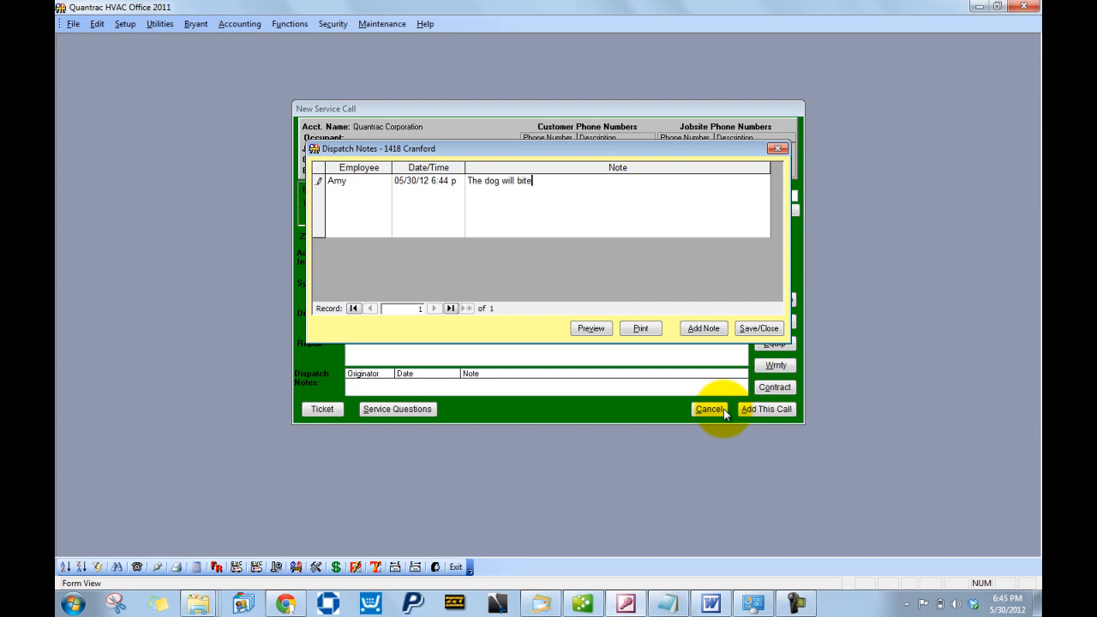
click(759, 329)
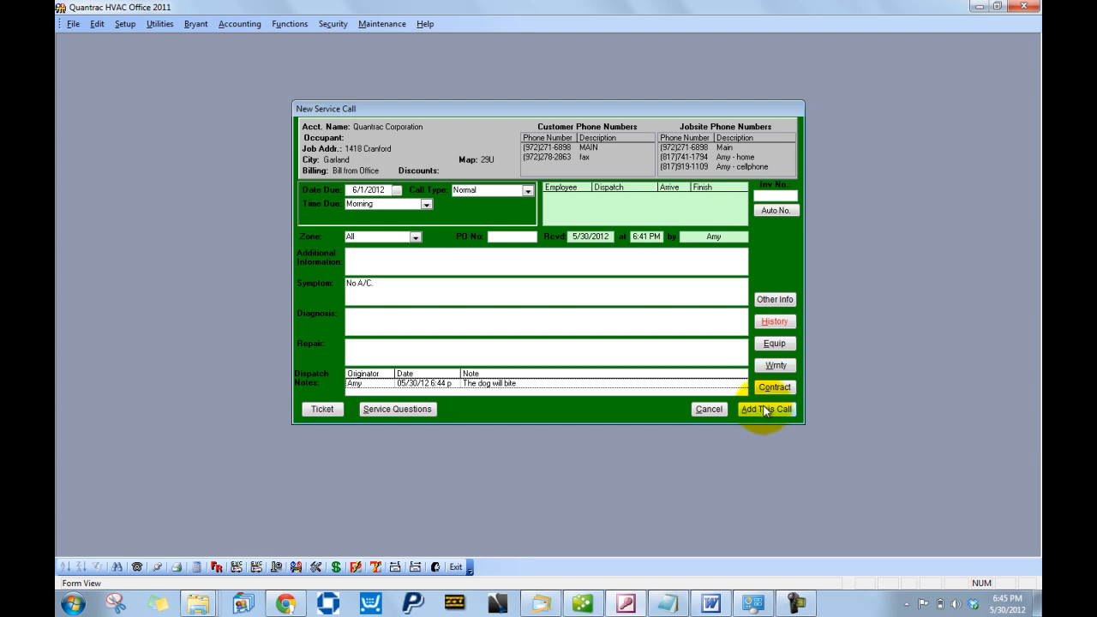
- Add the call as unassigned, then close the service call and Quantrac Corporation customer forms
click(765, 410)
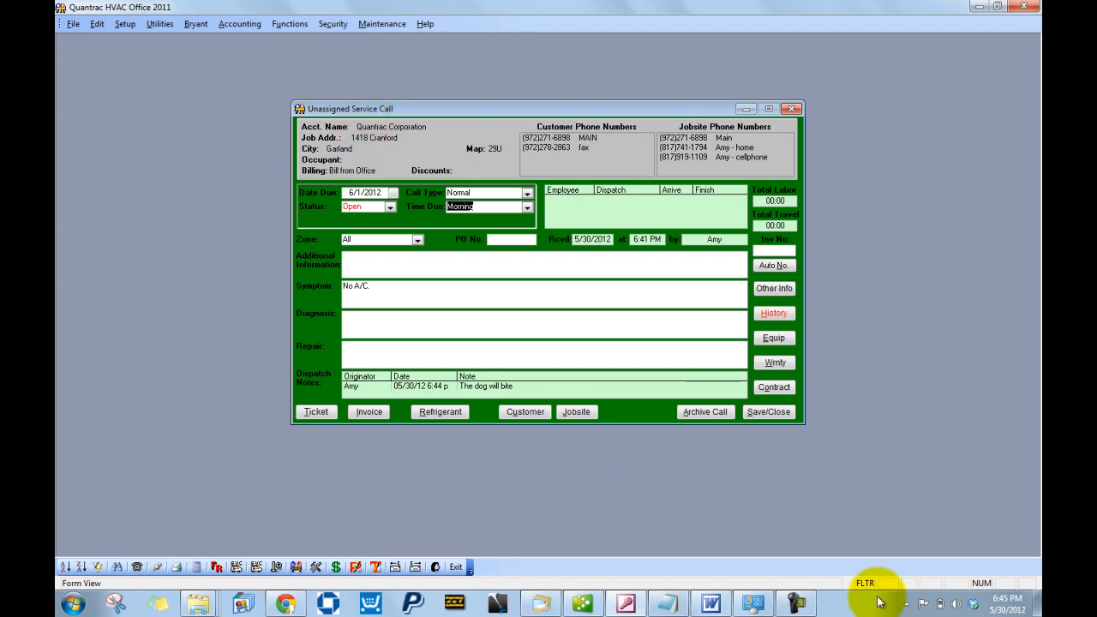
click(766, 412)
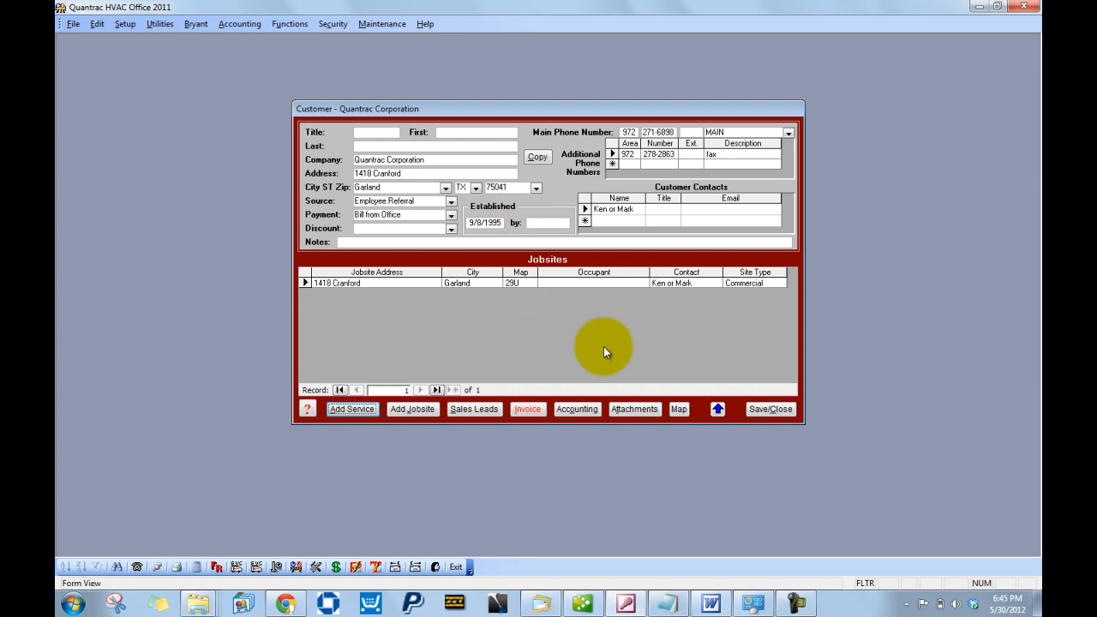
click(771, 410)
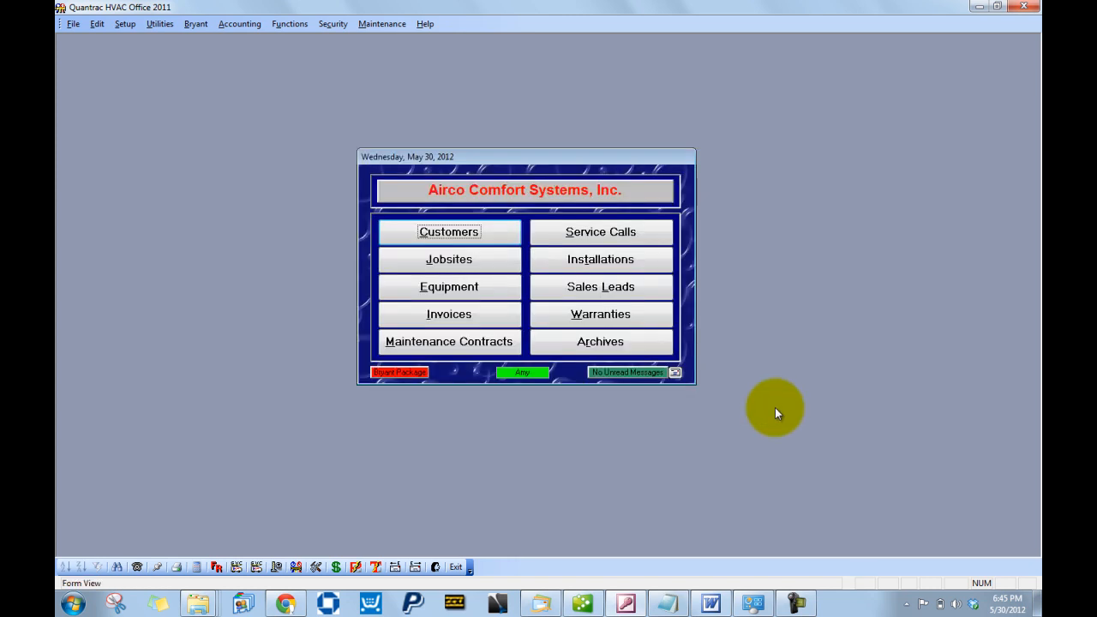
click(797, 603)
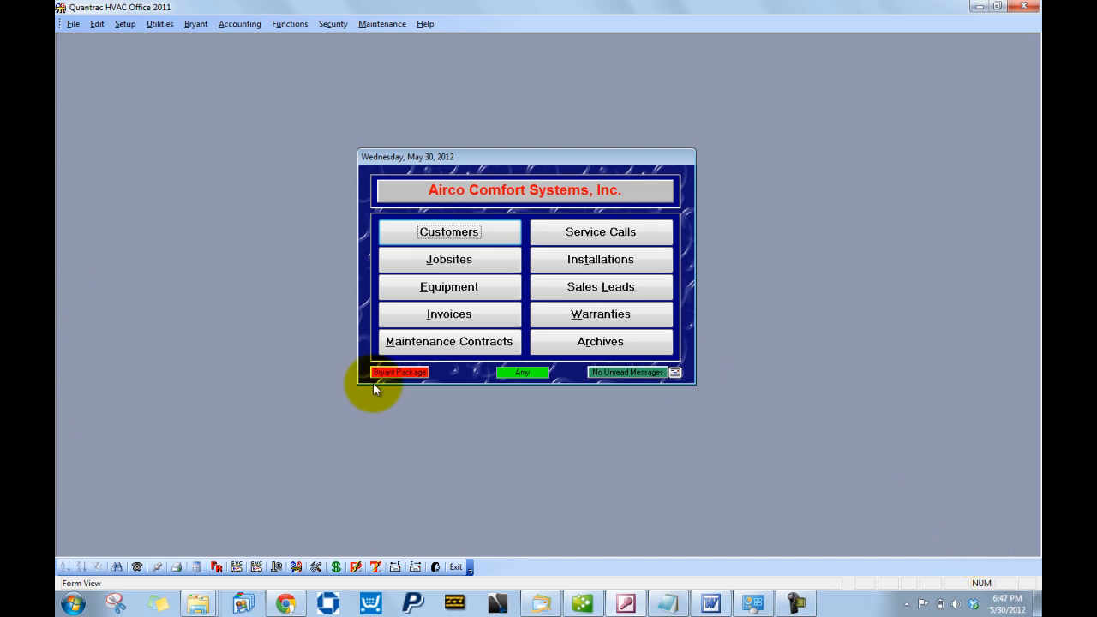
- Open Service Calls and switch to the Unassigned list of 493 calls
click(614, 230)
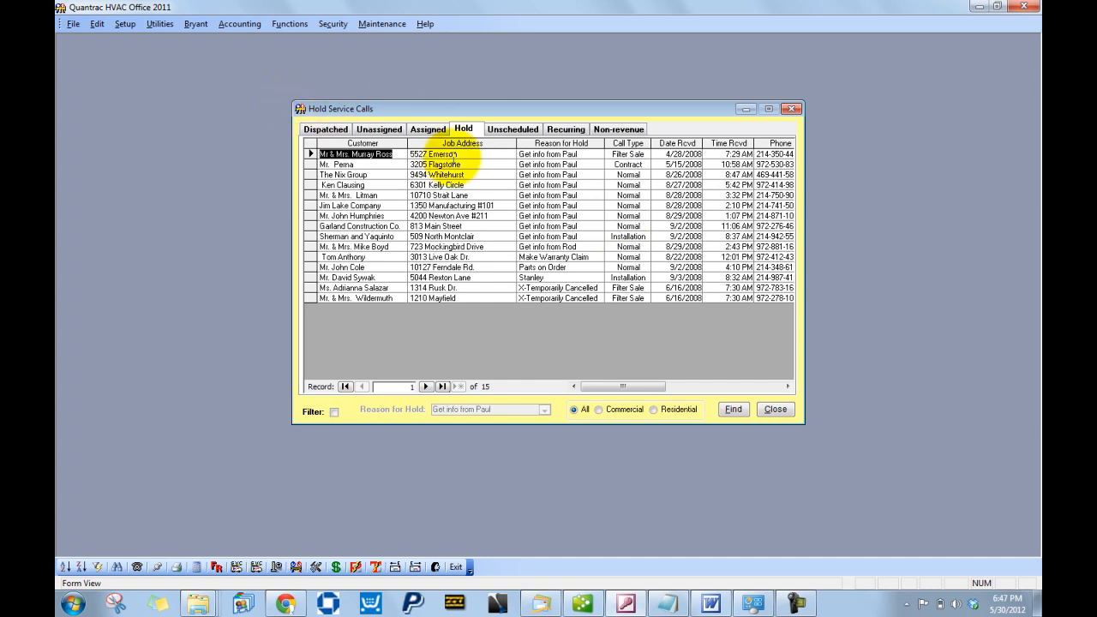
click(375, 135)
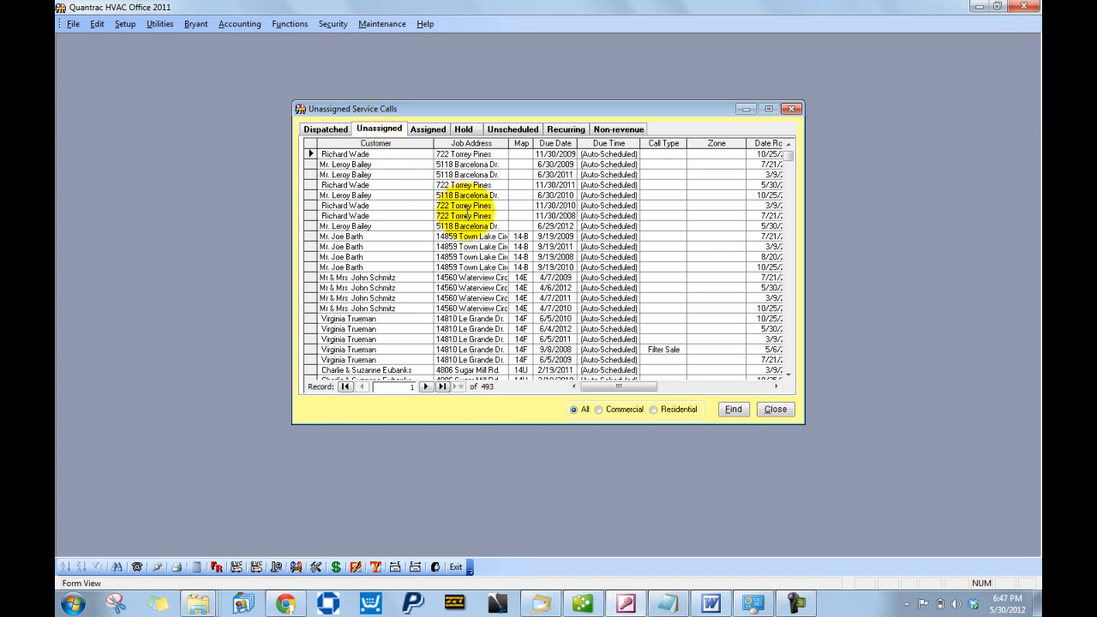
click(734, 413)
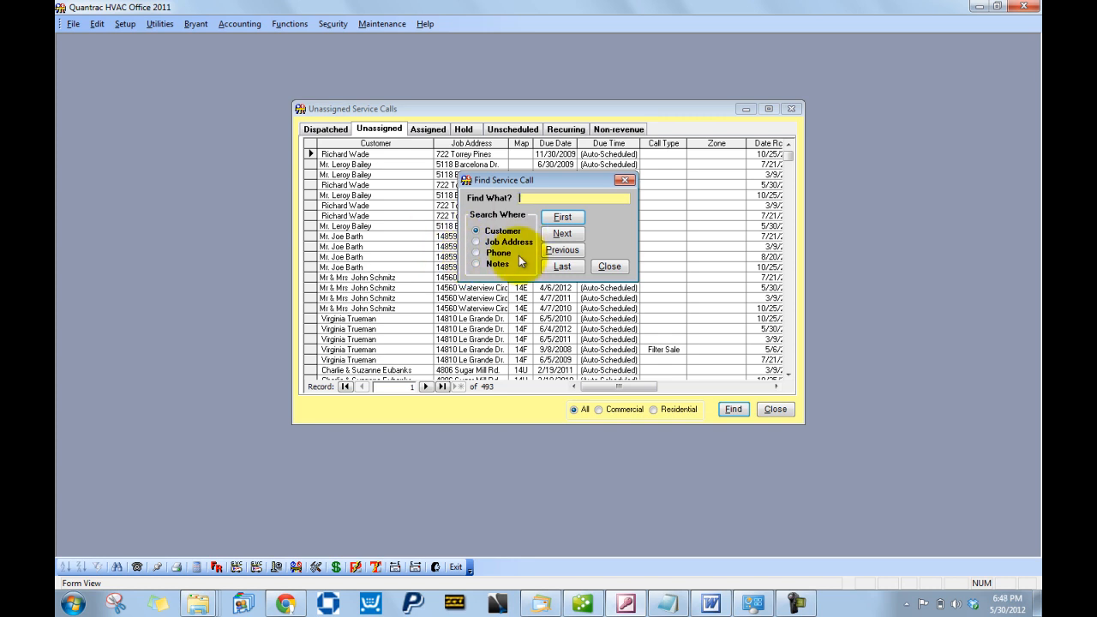
click(477, 253)
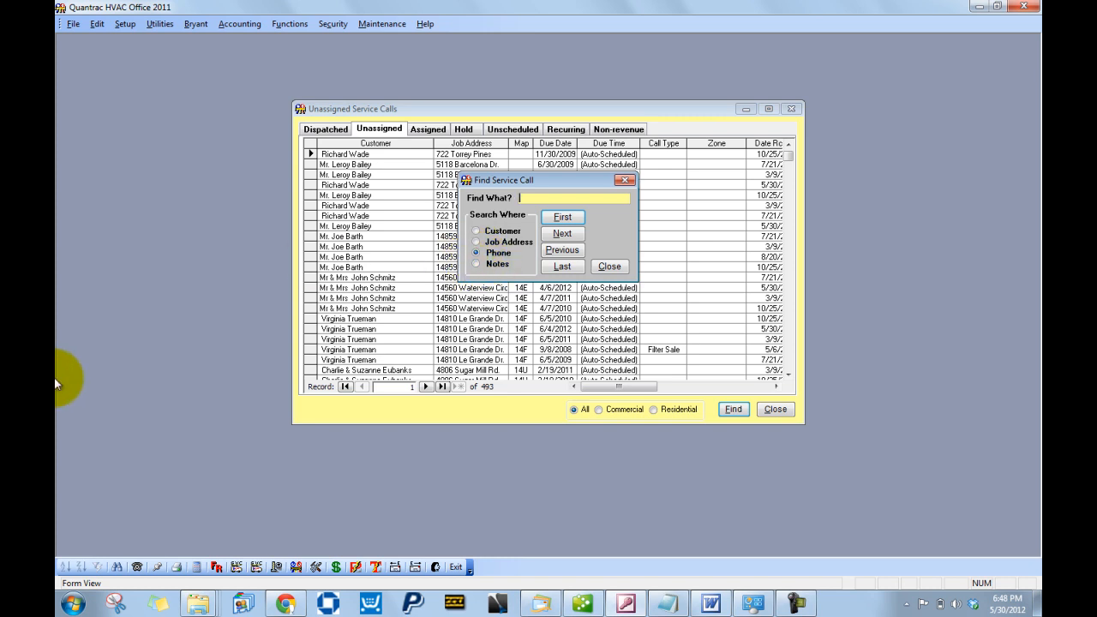
text(271-6898)
click(556, 218)
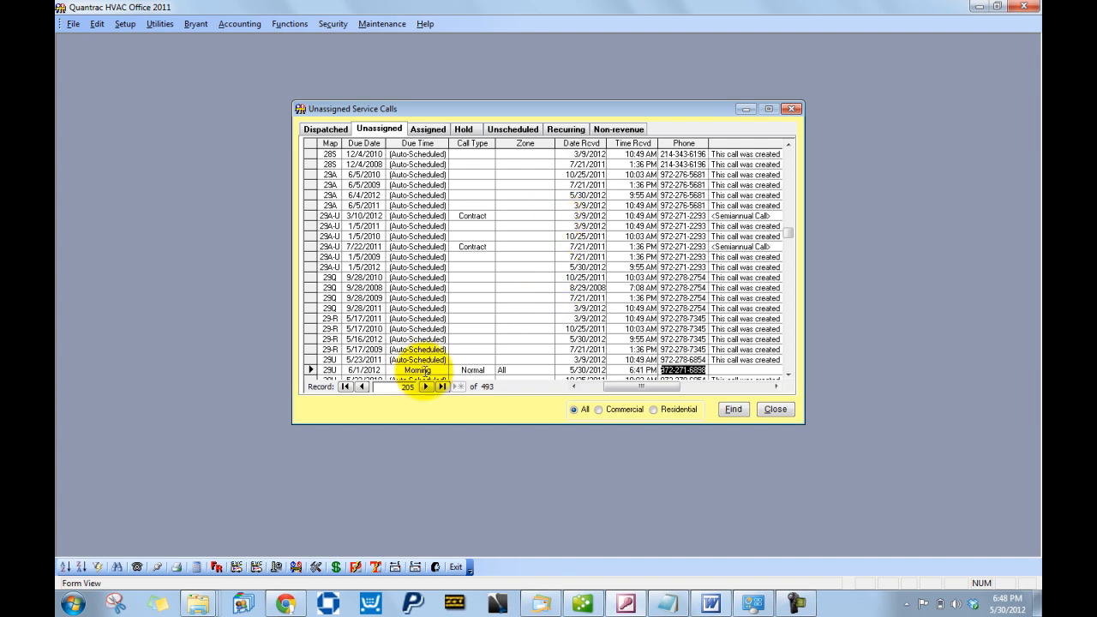
- Open the found 6/1/2012 Morning call to review it, then close it
double_click(426, 370)
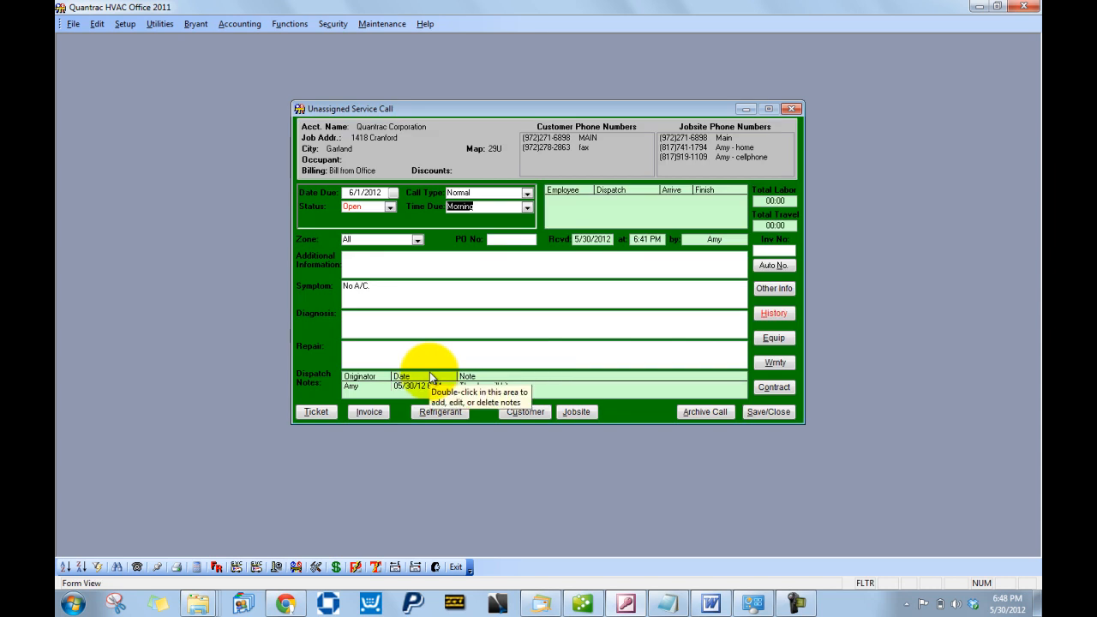
click(784, 412)
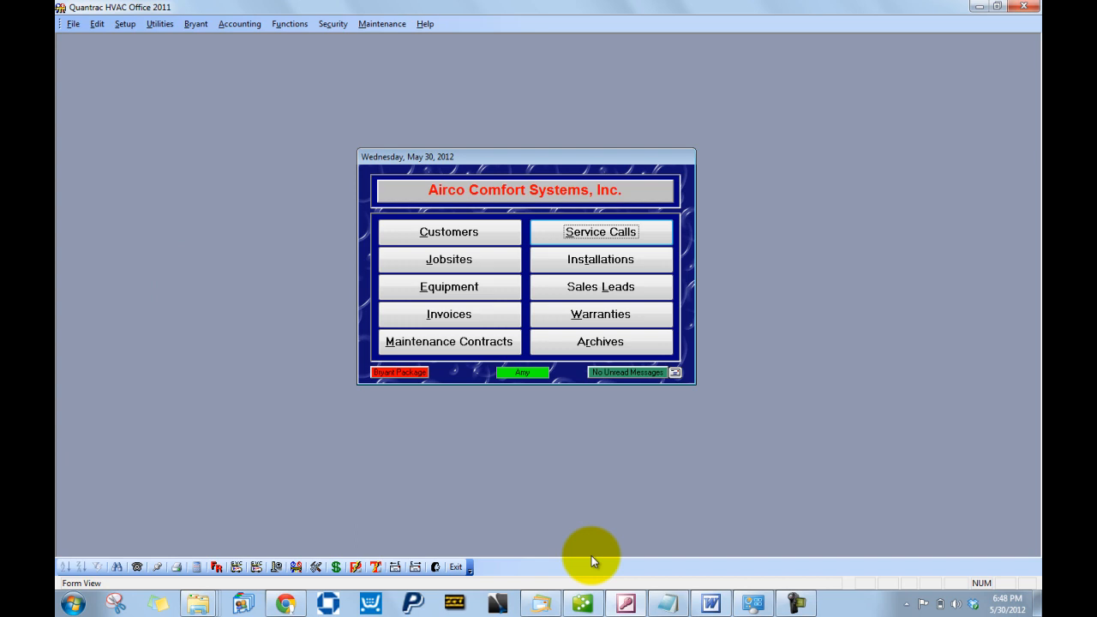
- Open the Service Schedule and include future calls, showing 20 calls
click(238, 568)
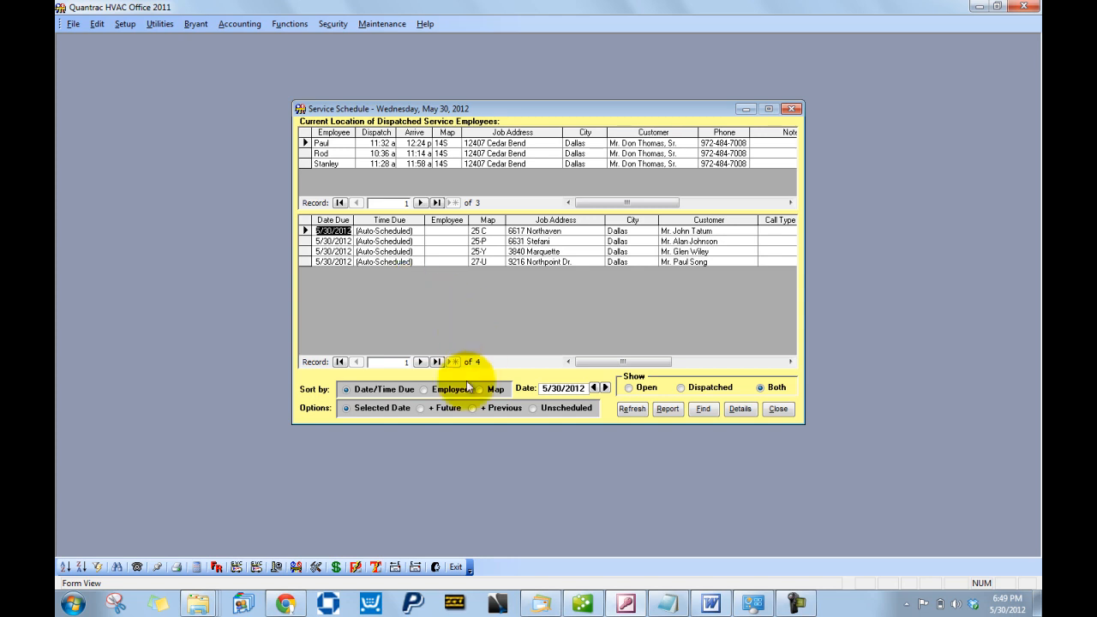
click(431, 410)
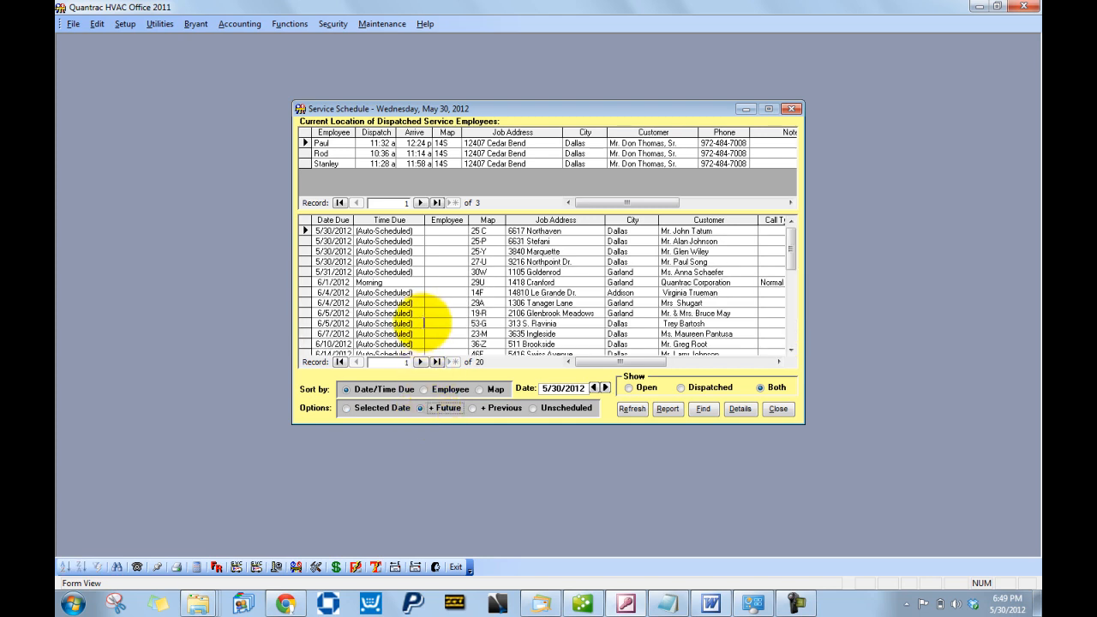
- Log the first technician's labor on the 6/1/2012 call: dispatch/arrive/finish now, -01:00 adjustment for Parts
double_click(417, 282)
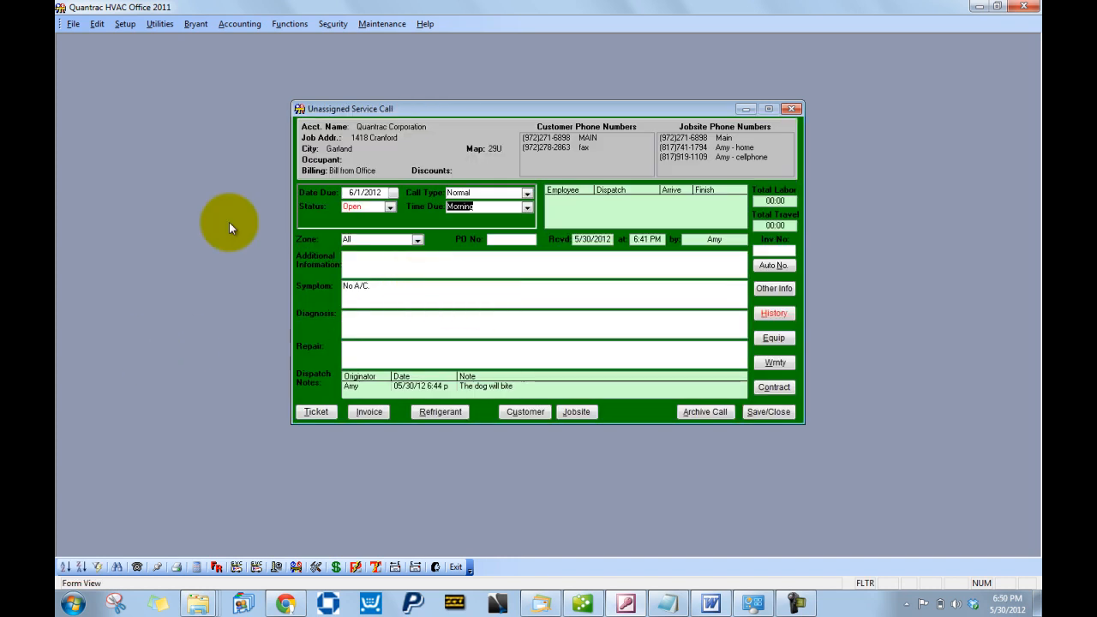
double_click(607, 203)
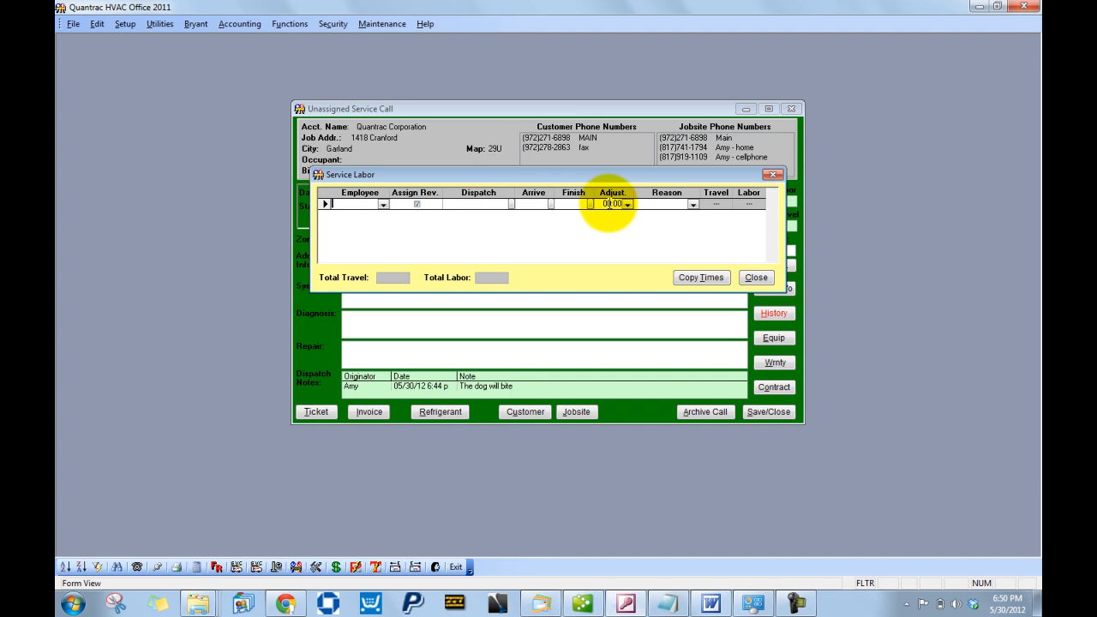
click(384, 206)
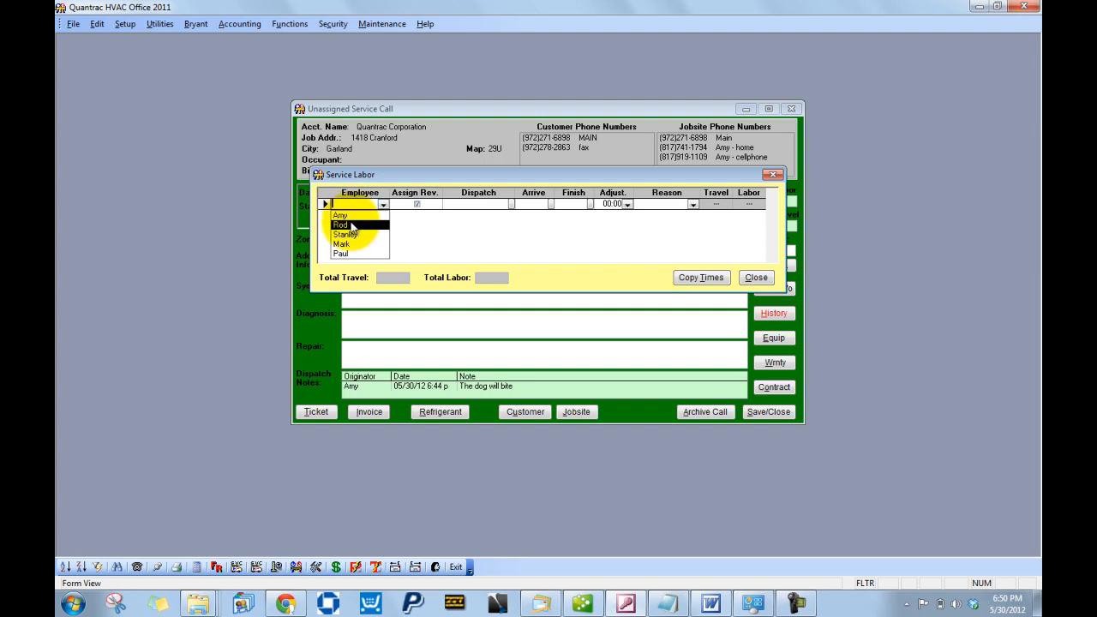
click(353, 226)
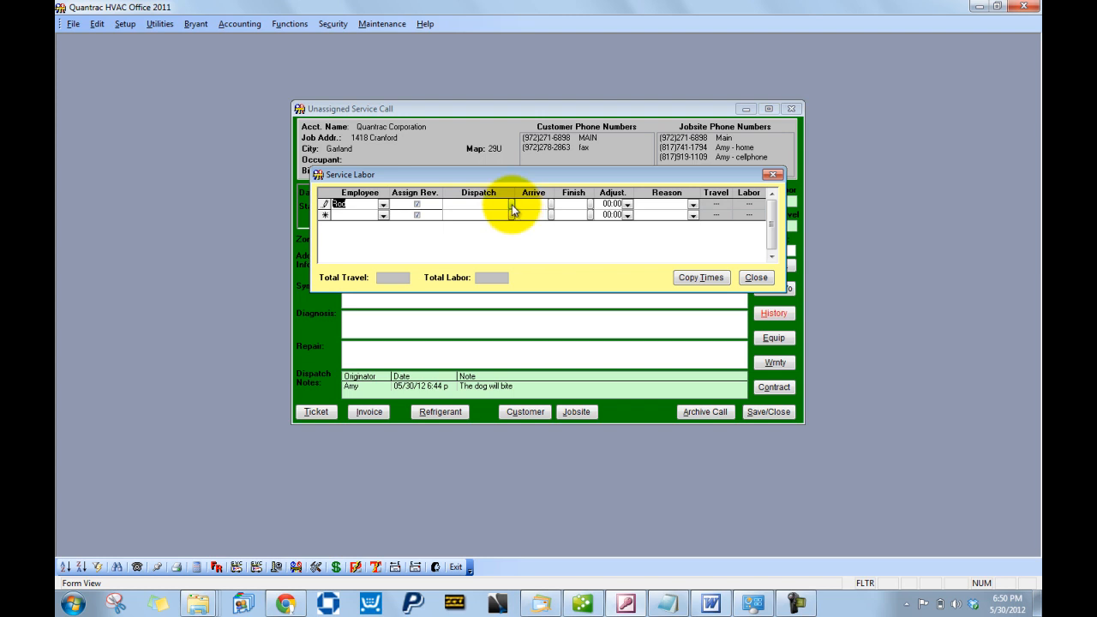
click(512, 207)
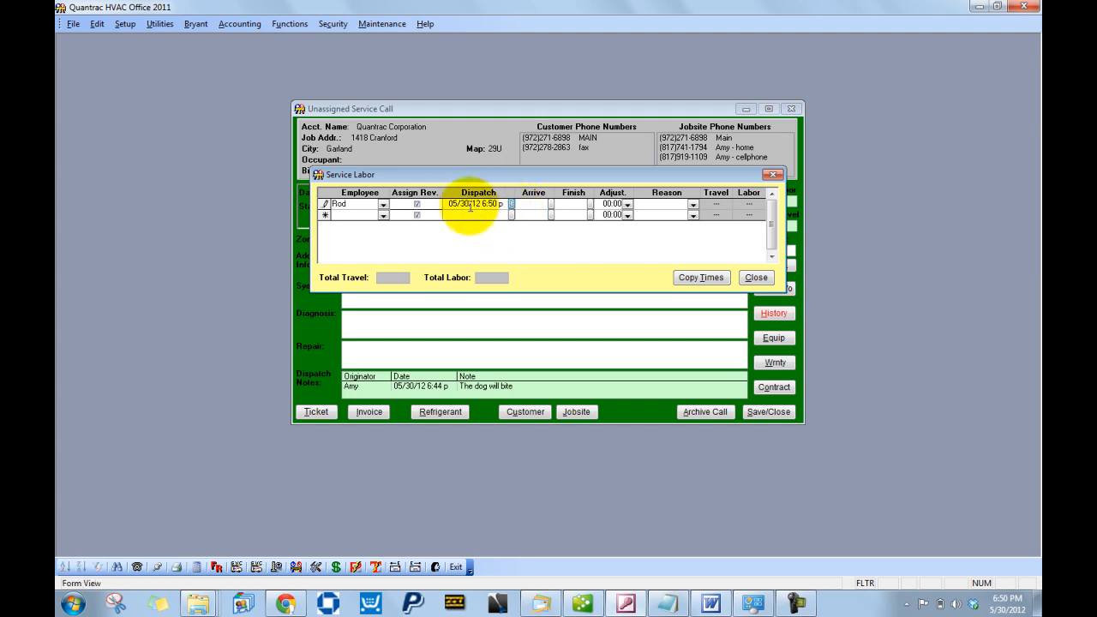
click(551, 206)
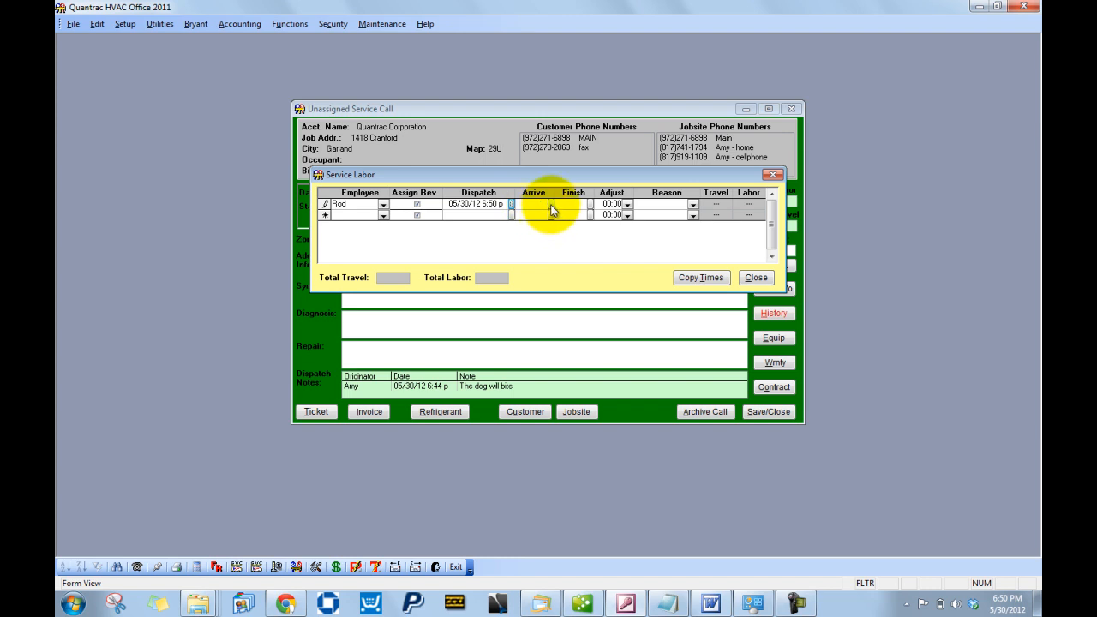
click(590, 206)
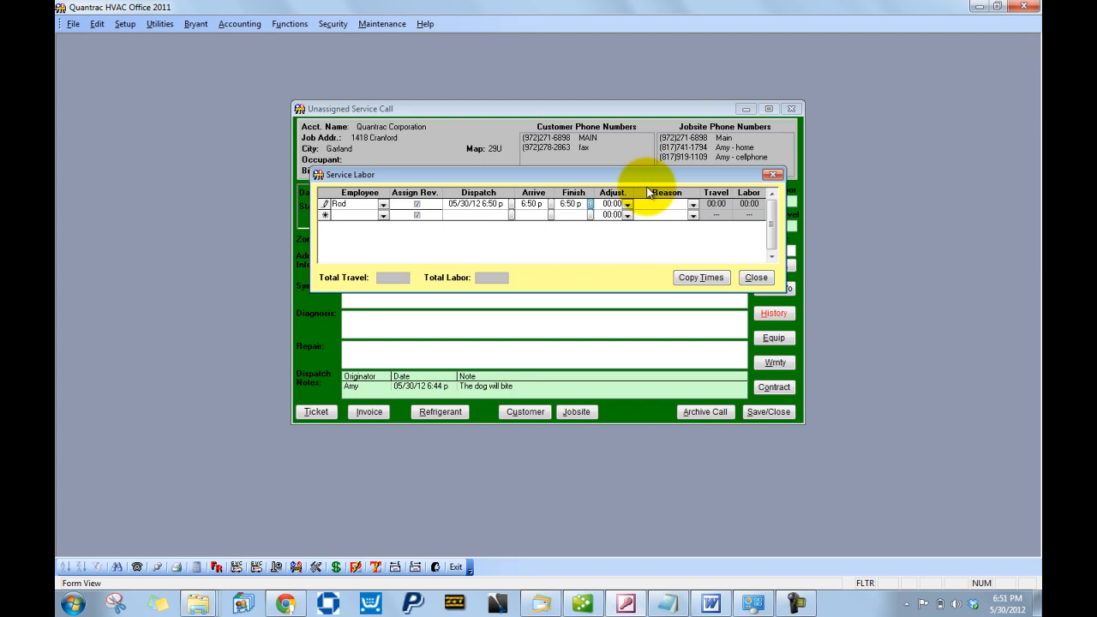
click(628, 208)
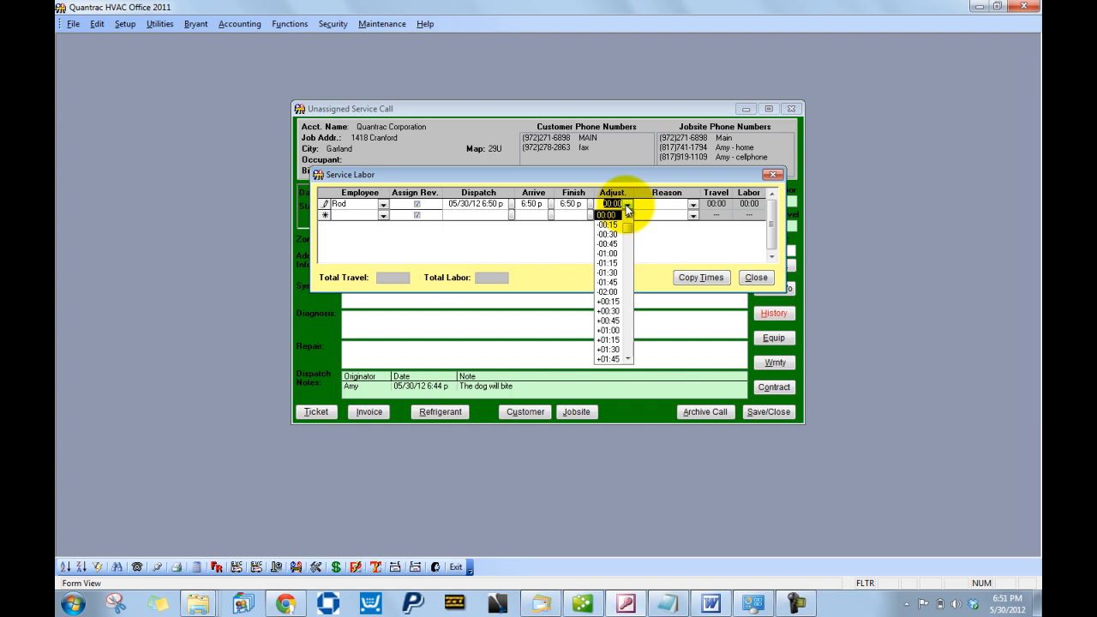
click(609, 253)
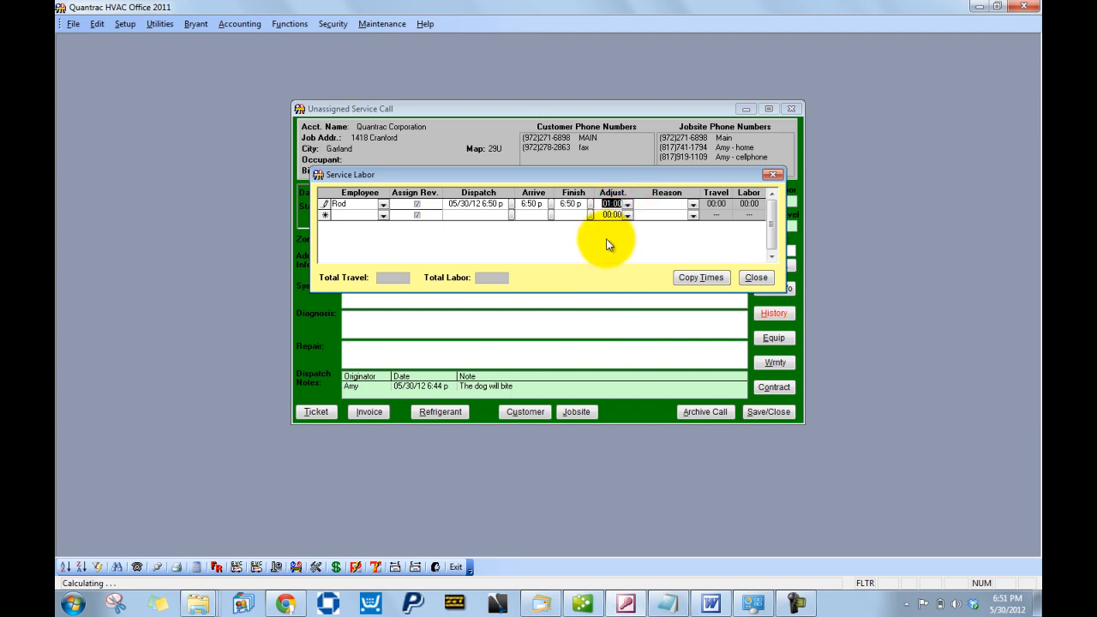
click(695, 206)
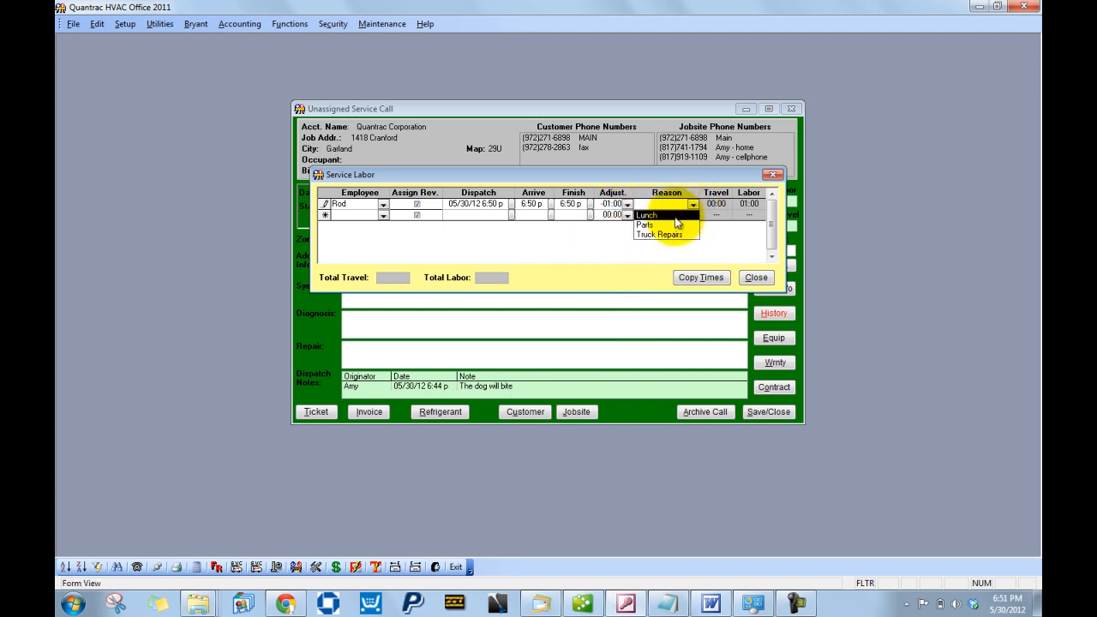
click(668, 226)
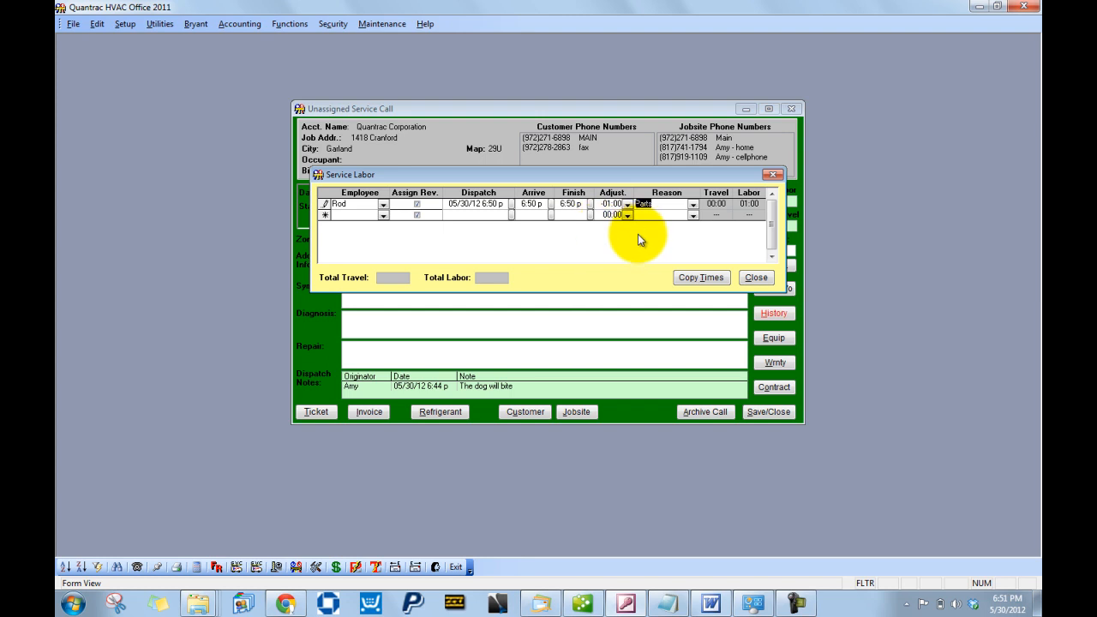
- Copy those times to a second row for the second technician, totalling 02:00 labor
click(716, 281)
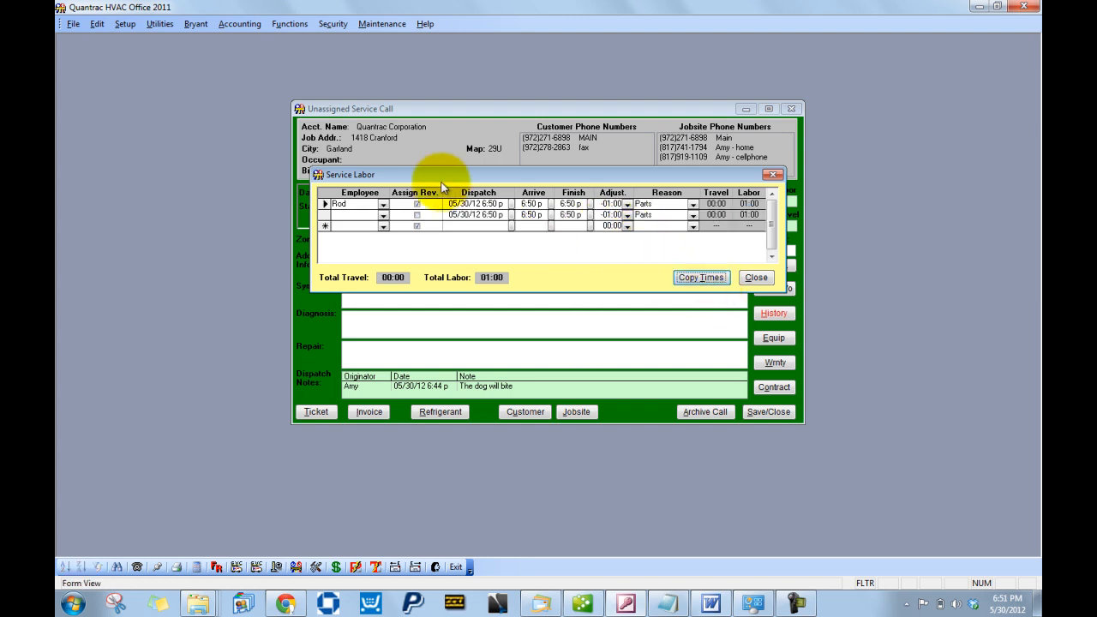
click(383, 216)
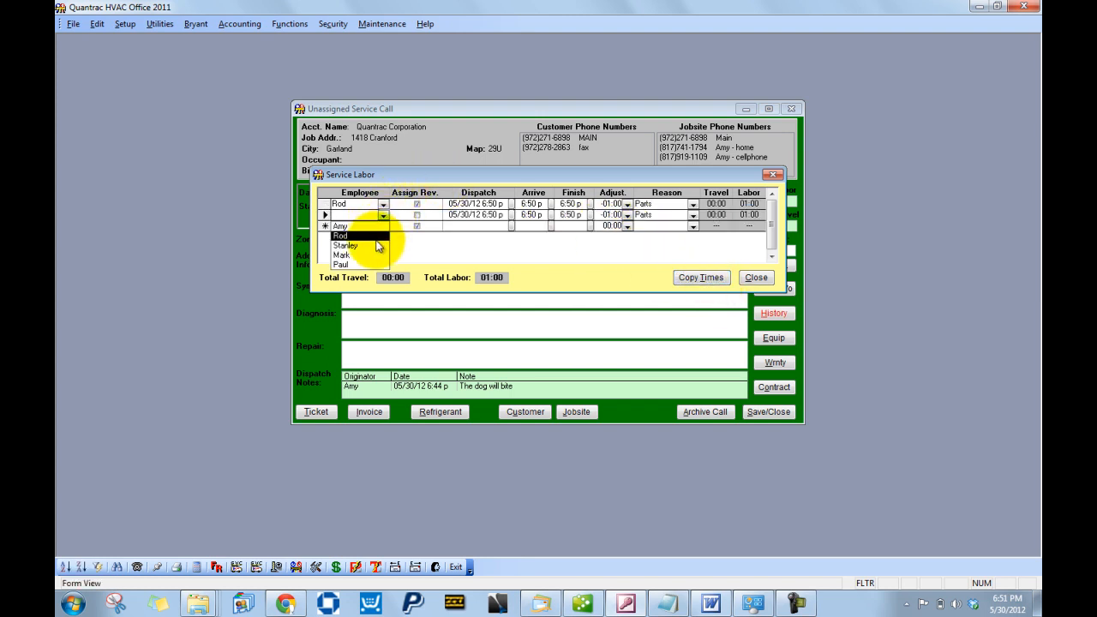
click(378, 246)
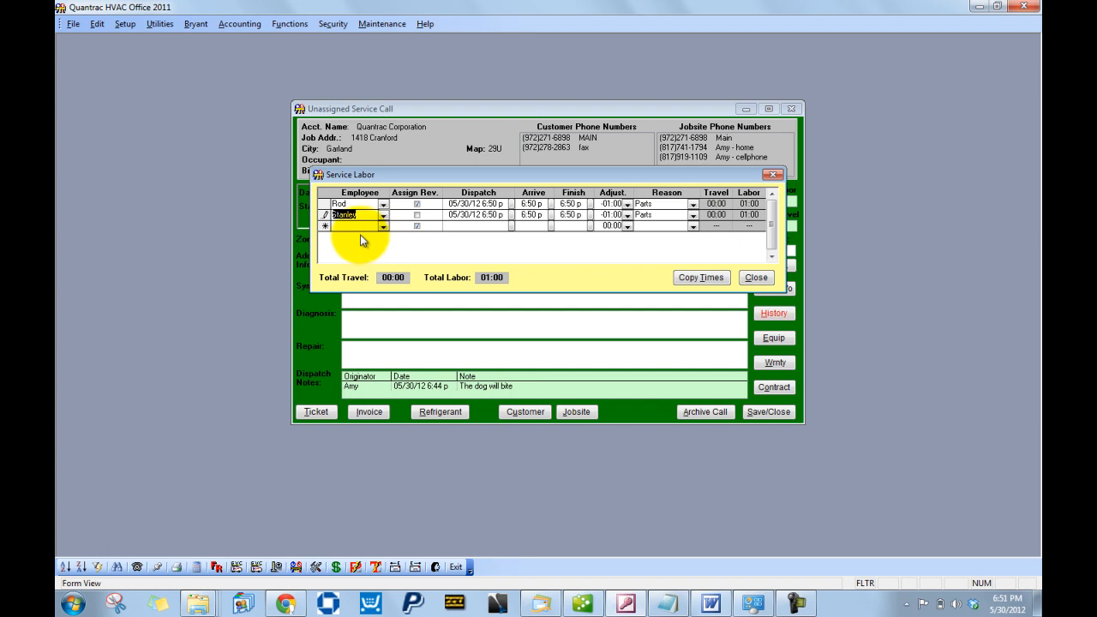
click(756, 278)
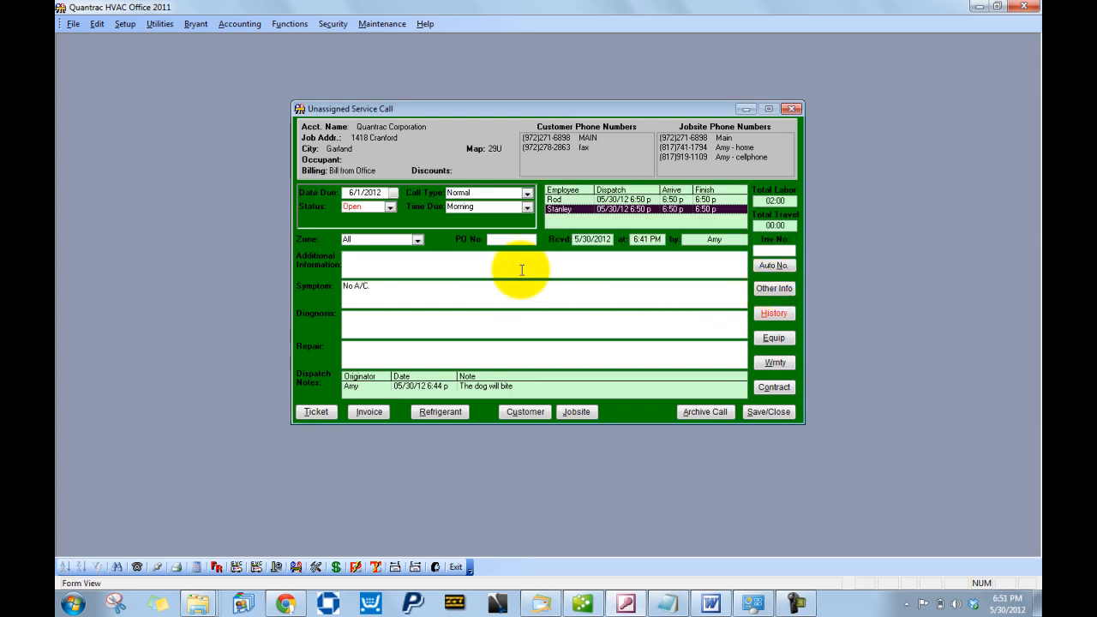
- Save the call but leave it open, returning to the June 1, 2012 schedule
click(767, 412)
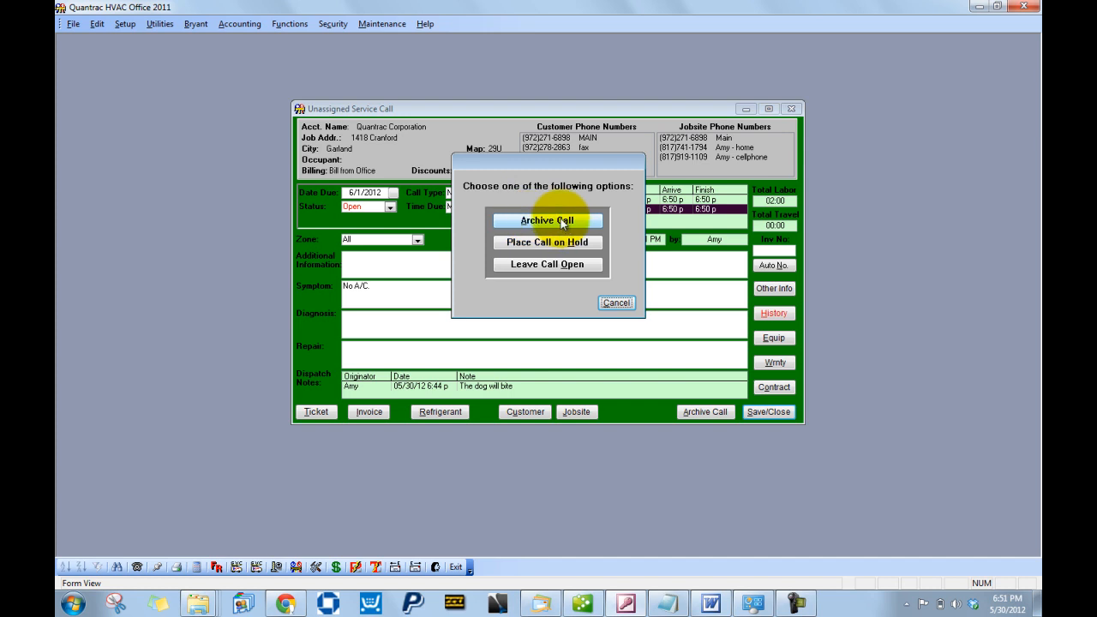
click(539, 266)
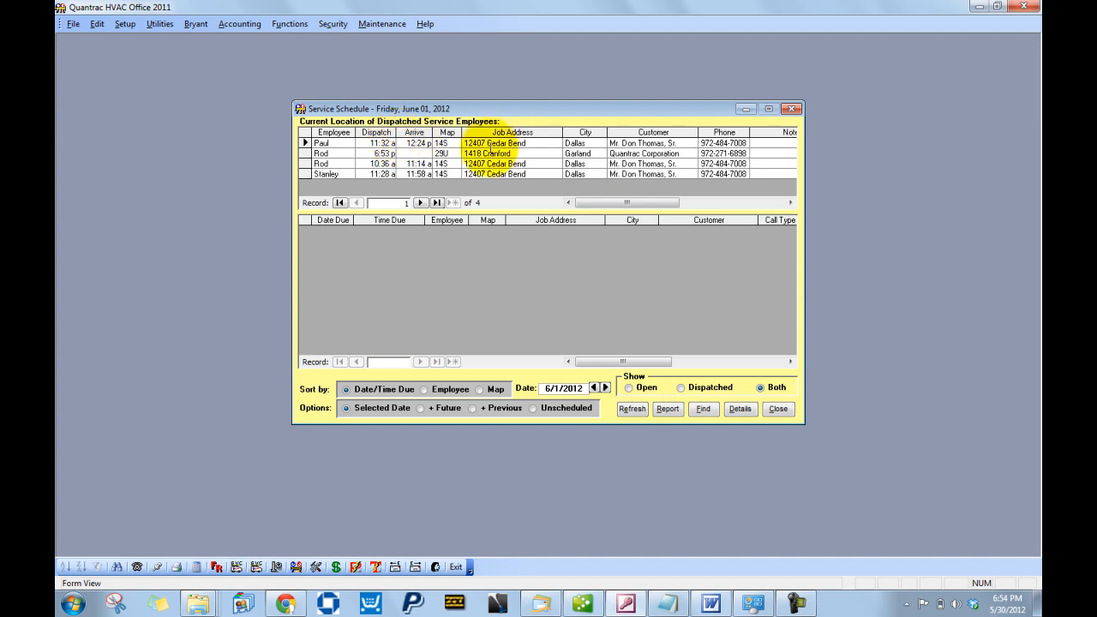
- Open the Dallas Cedar Bend service-sale call and enter the diagnosis 'Will need a new system.'
double_click(495, 143)
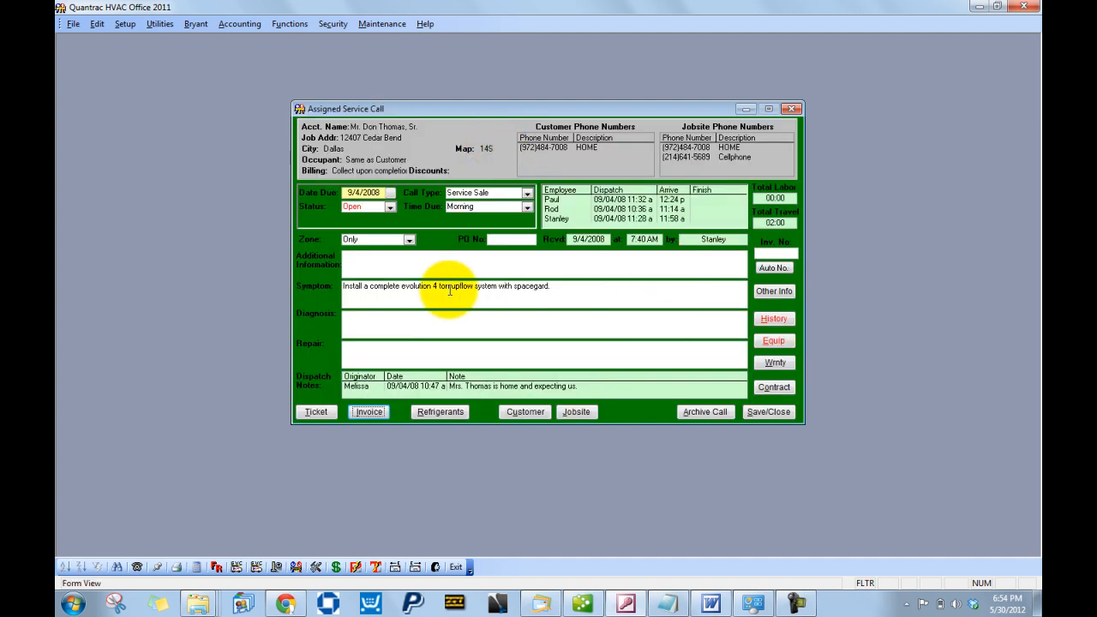
click(421, 332)
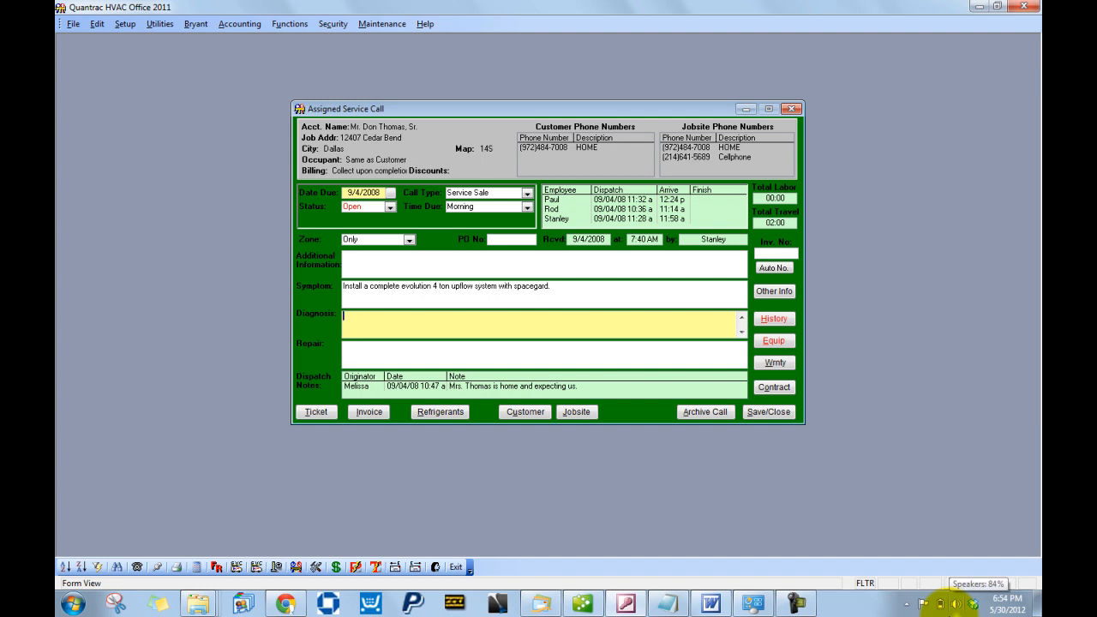
text(Will need a new system.)
key(Tab)
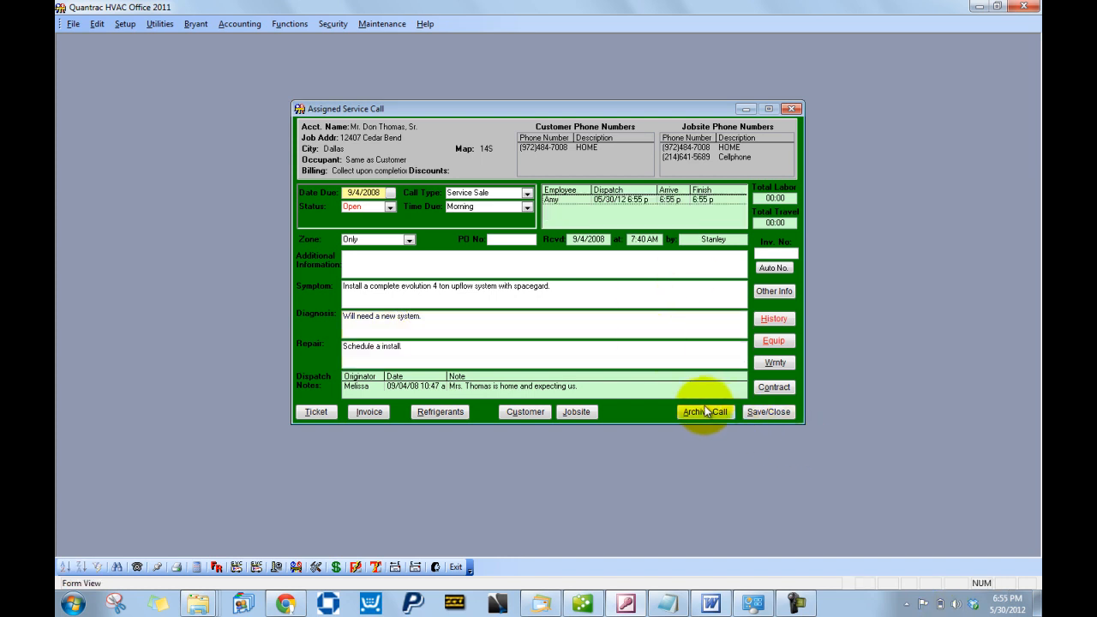
- Archive the call, confirming Yes, and close the Service Schedule
click(705, 413)
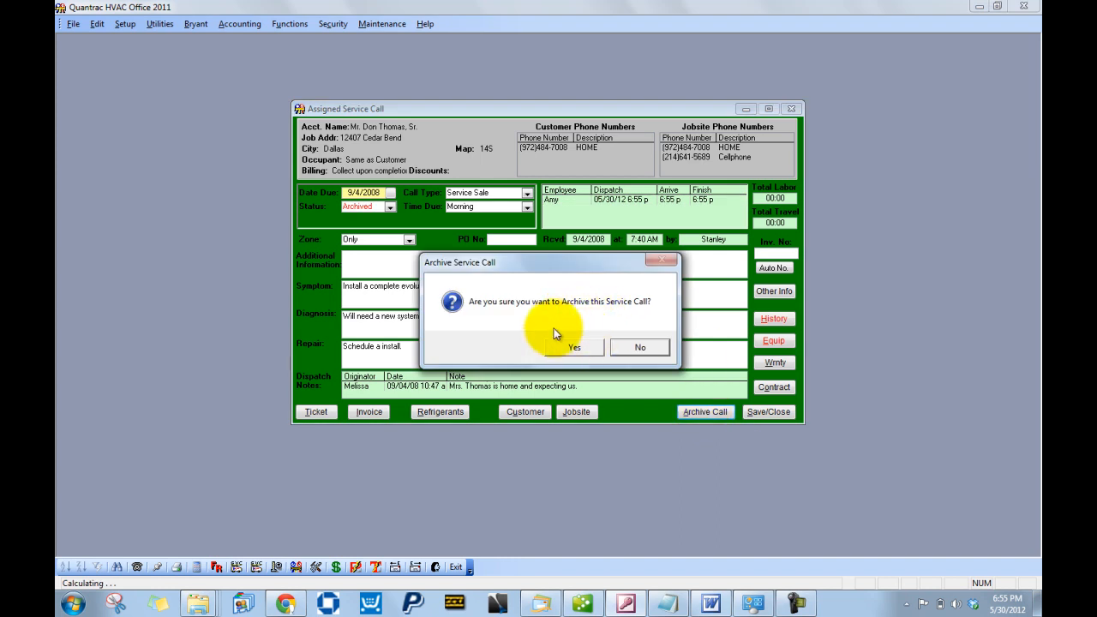
click(576, 350)
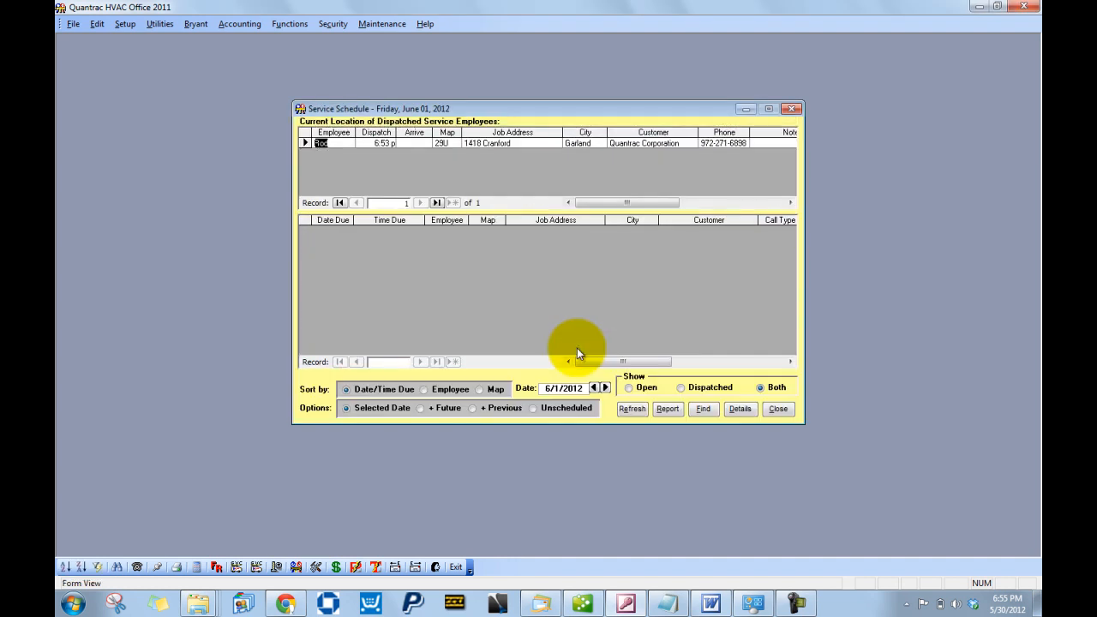
click(783, 408)
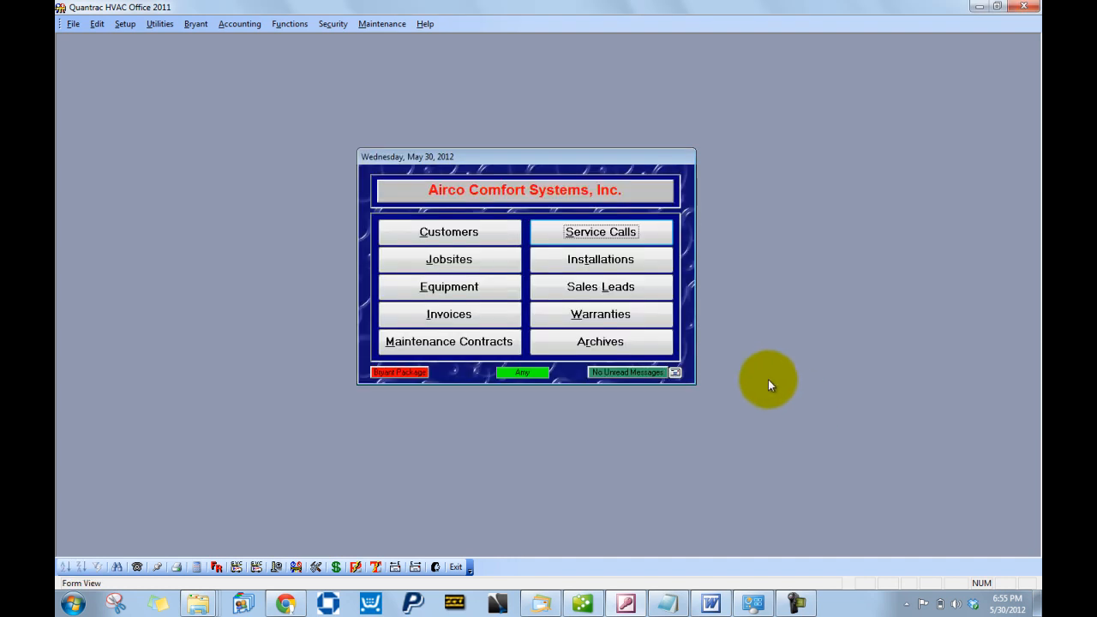